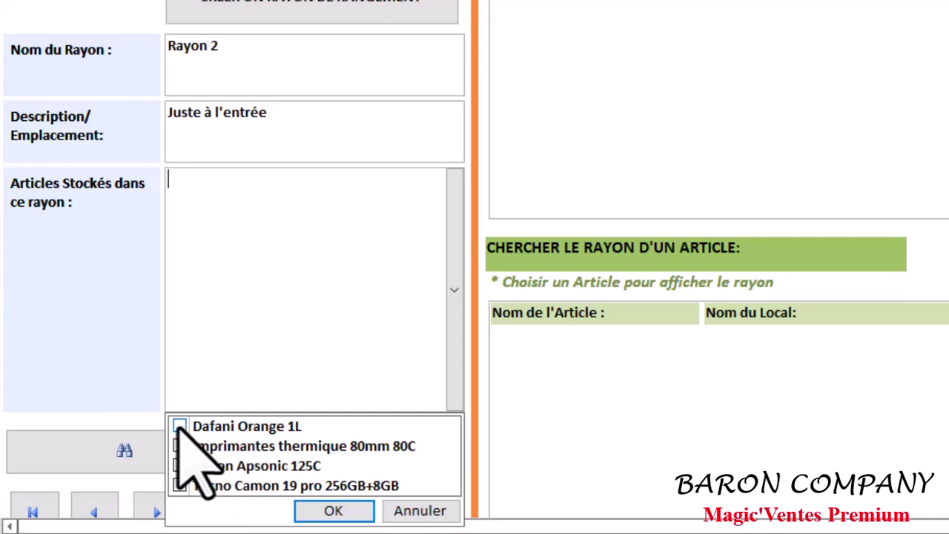
- Assign Dafani Orange 1L and Imprimantes thermique 80mm 80C as stored articles of Rayon 2 and save the shelf record
click(179, 426)
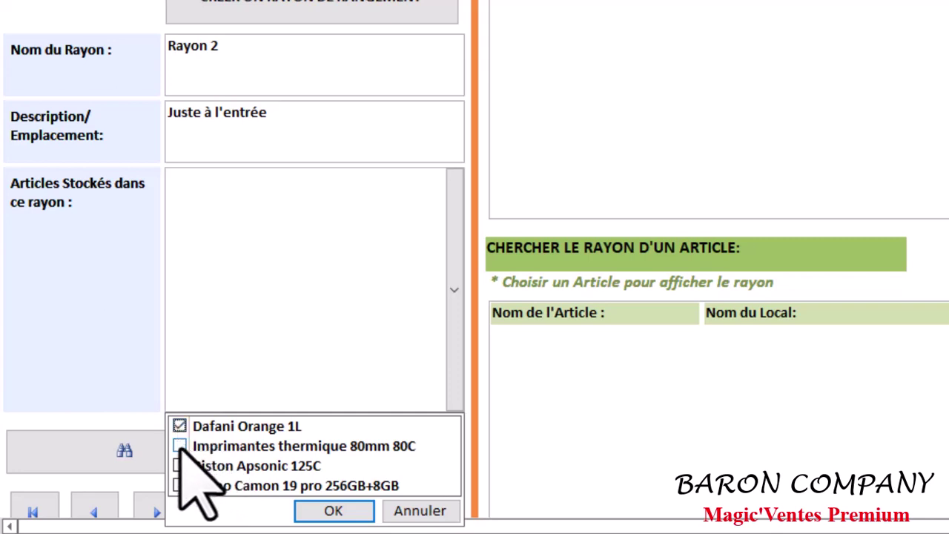
click(179, 446)
click(179, 430)
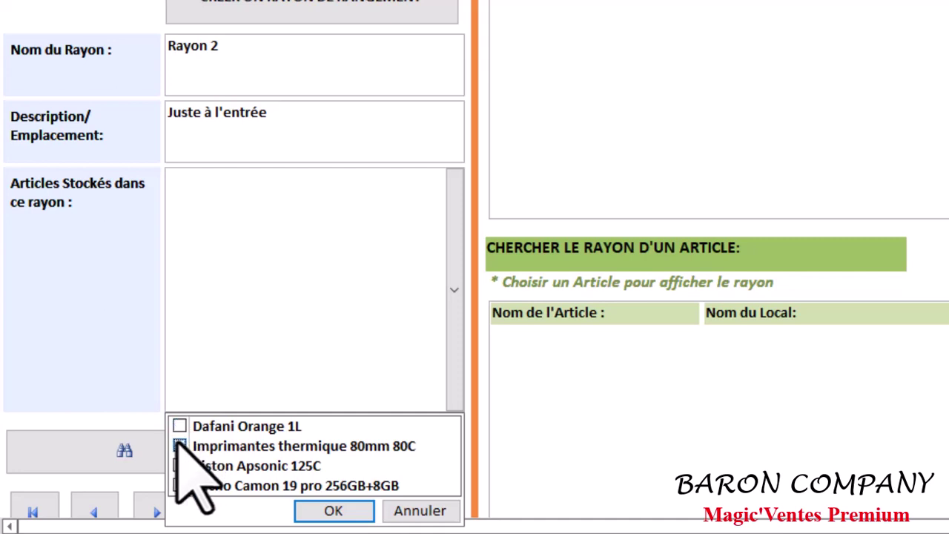
click(180, 446)
click(181, 426)
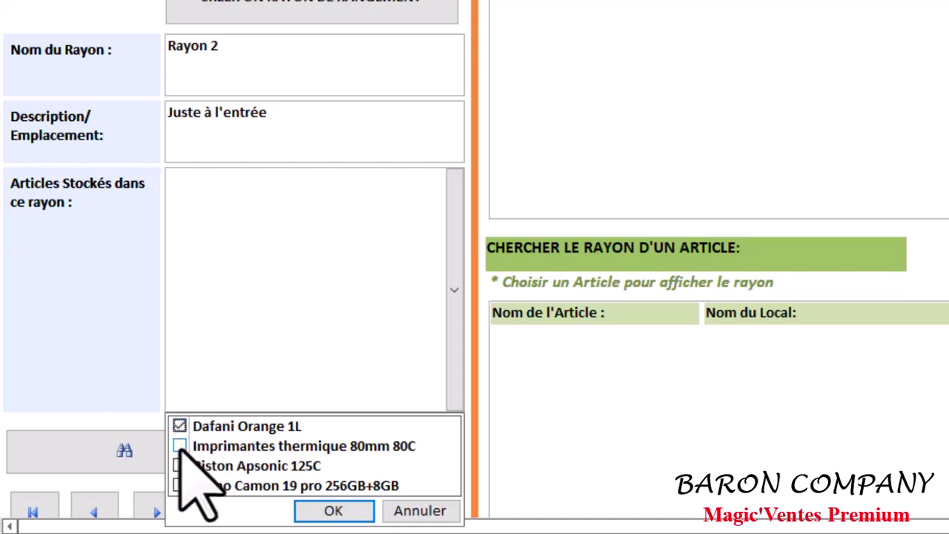
click(180, 446)
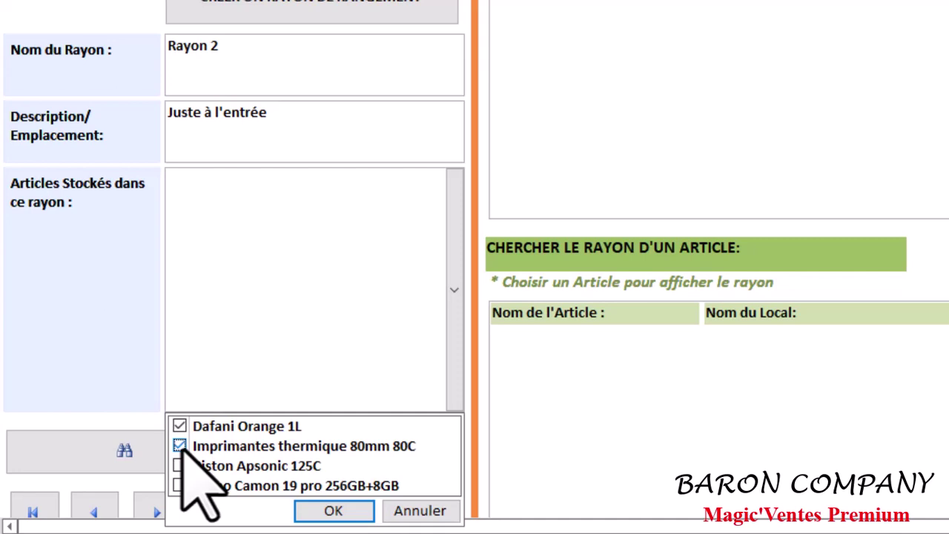
click(344, 511)
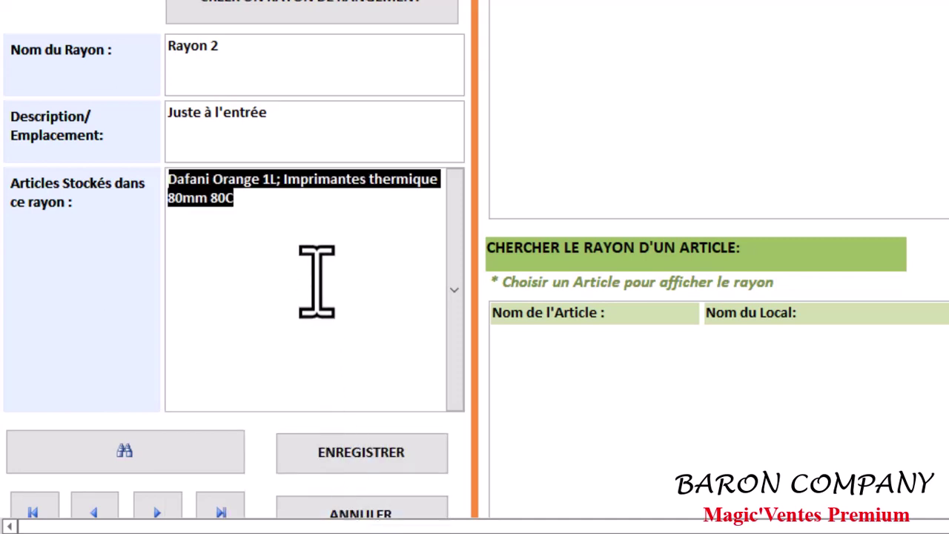
scroll(317, 281, down, 1)
scroll(317, 282, up, 1)
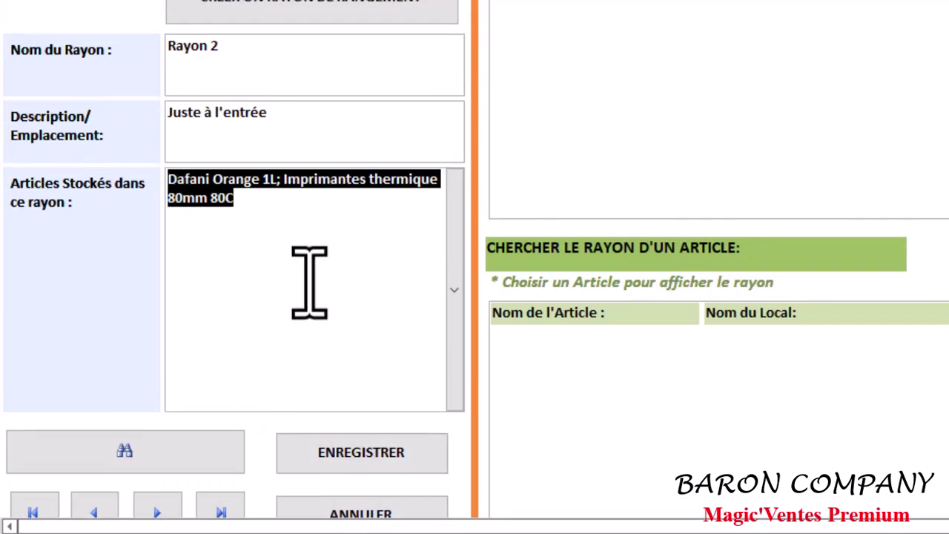
click(309, 282)
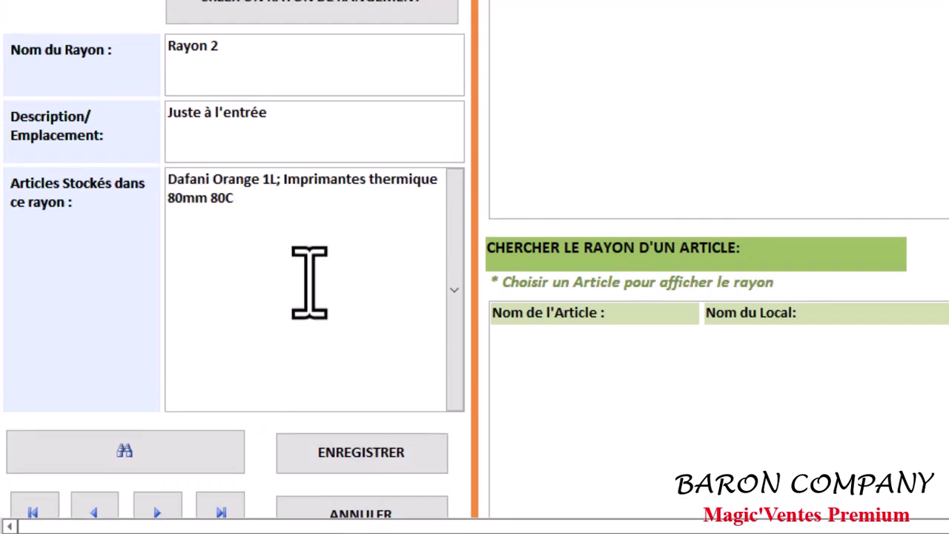
click(348, 454)
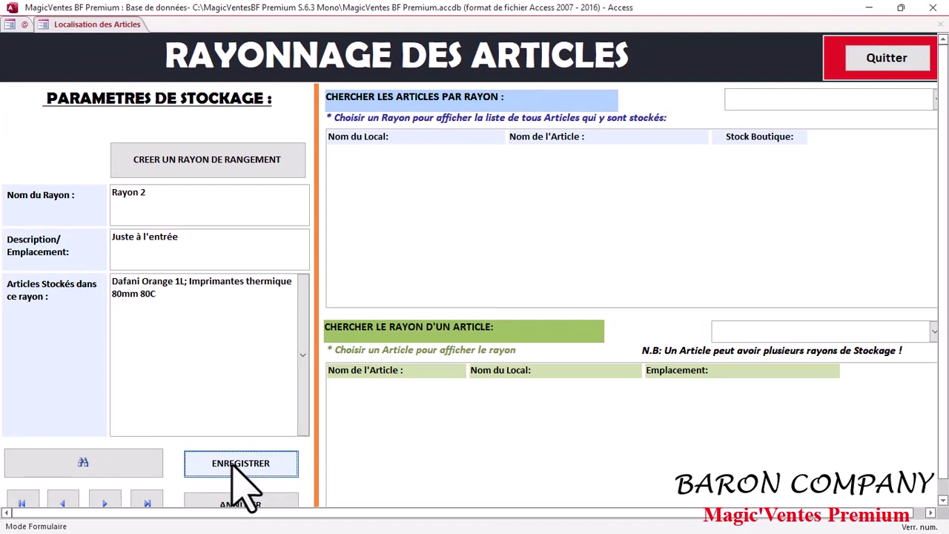
- Exit the Rayonnage des Articles form back to the home page, and reopen it through the article management menu
click(274, 512)
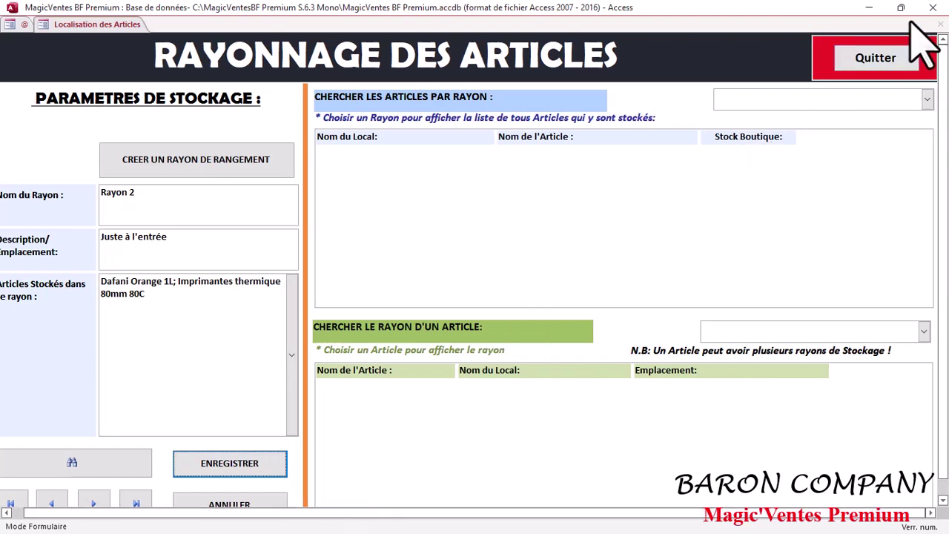
click(874, 59)
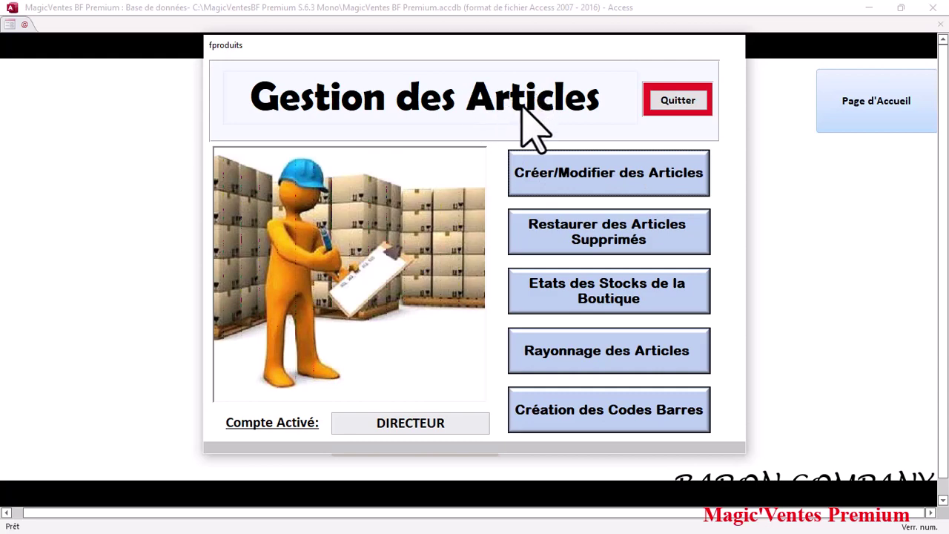
click(707, 96)
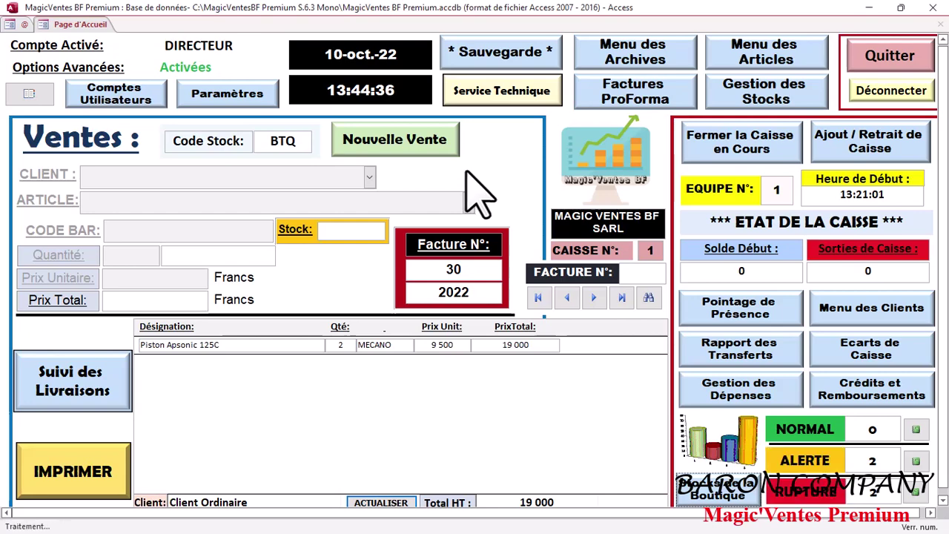
click(759, 53)
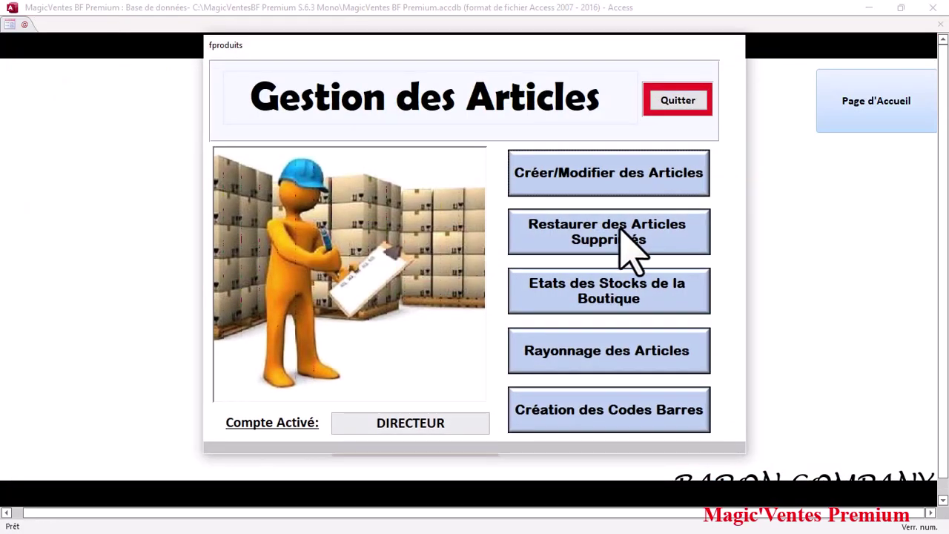
click(599, 370)
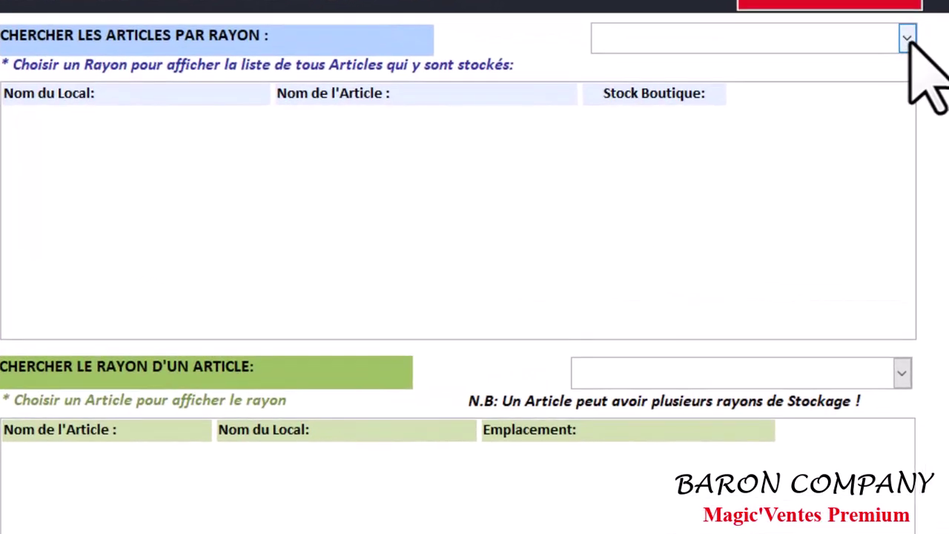
- List the articles stored in Rayon 2 and look up the shelf holding Dafani Orange 1L
click(908, 38)
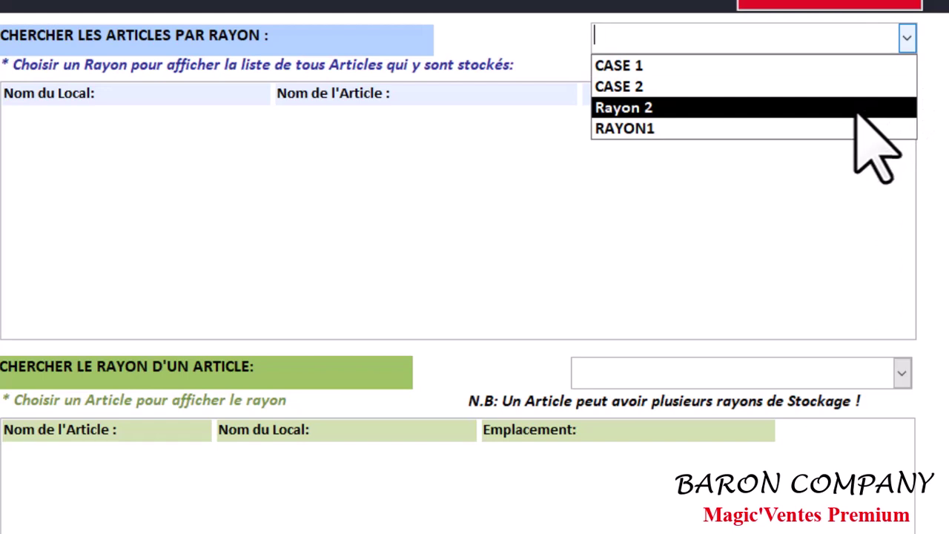
click(857, 113)
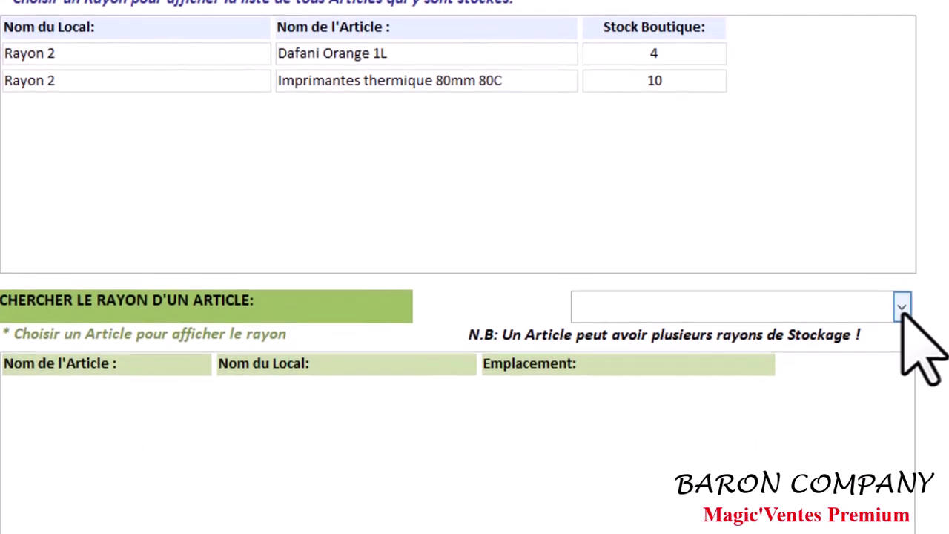
click(902, 307)
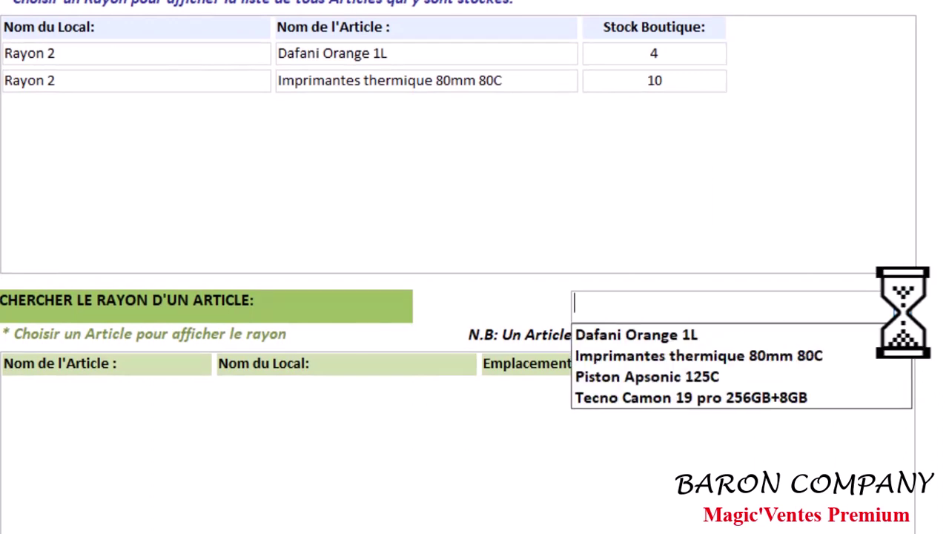
click(902, 307)
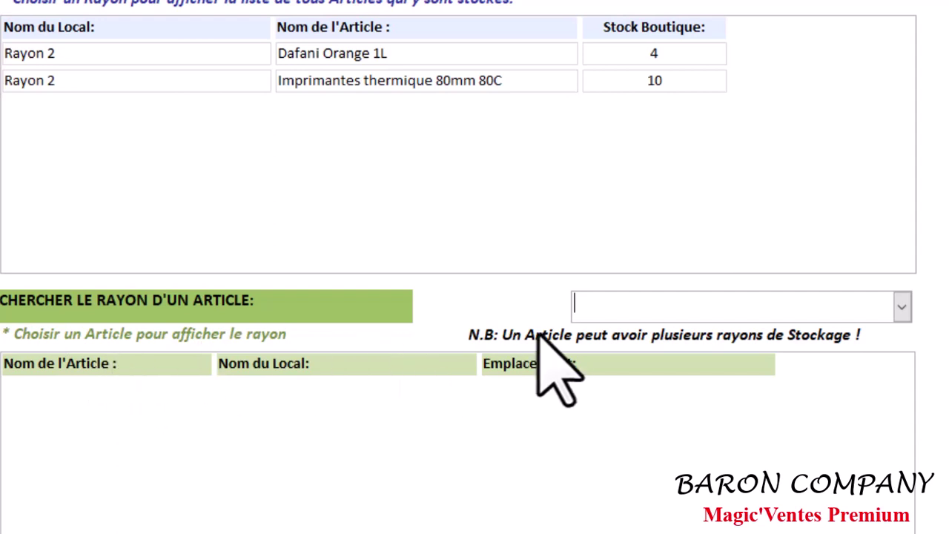
click(901, 310)
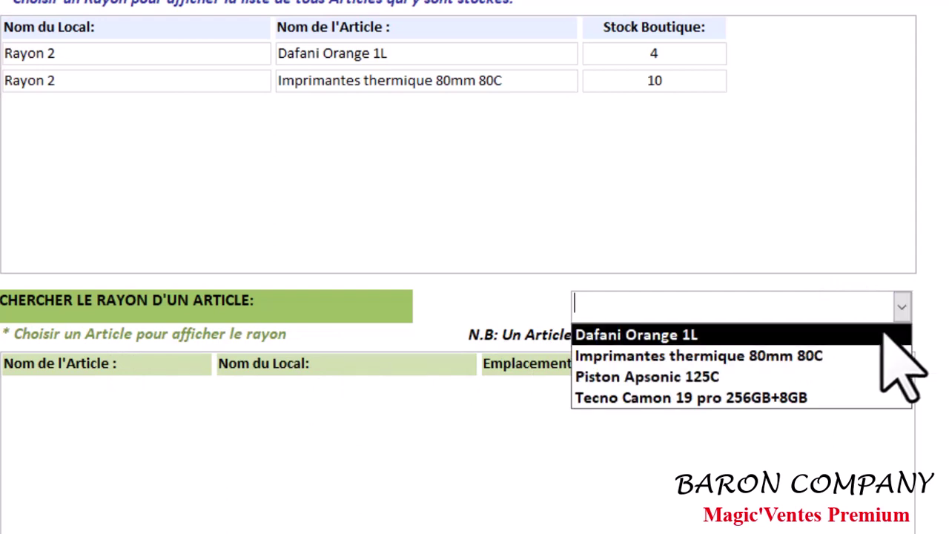
click(885, 335)
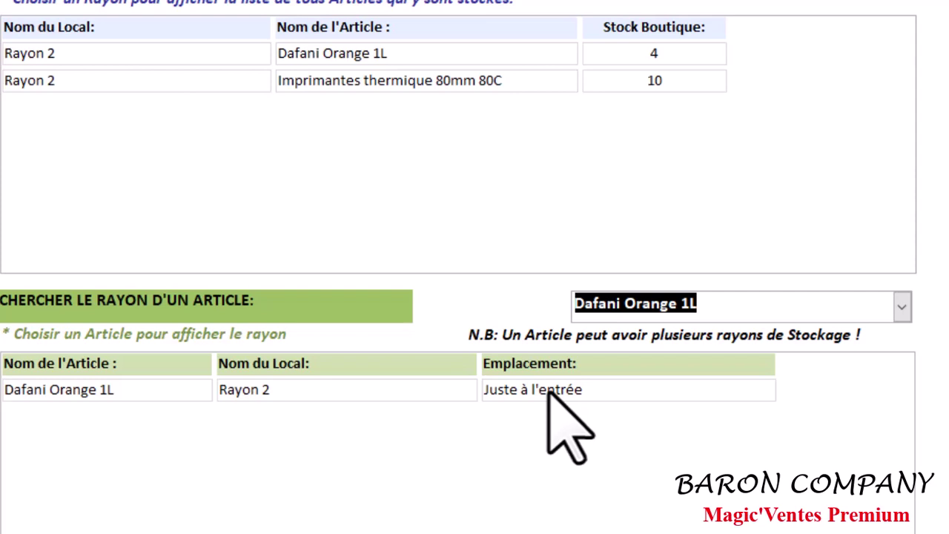
- Look up the shelves of Imprimantes thermique 80mm 80C and Piston Apsonic 125C
click(900, 307)
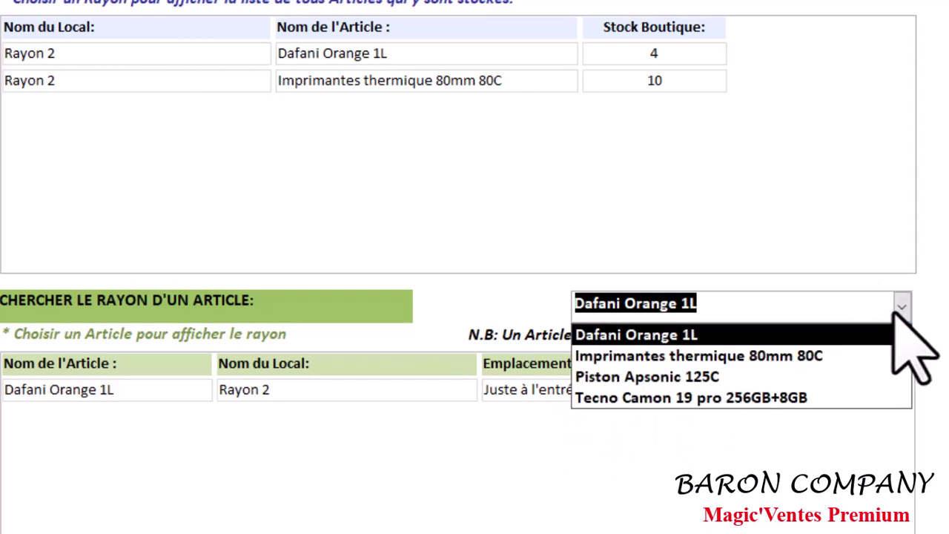
click(874, 356)
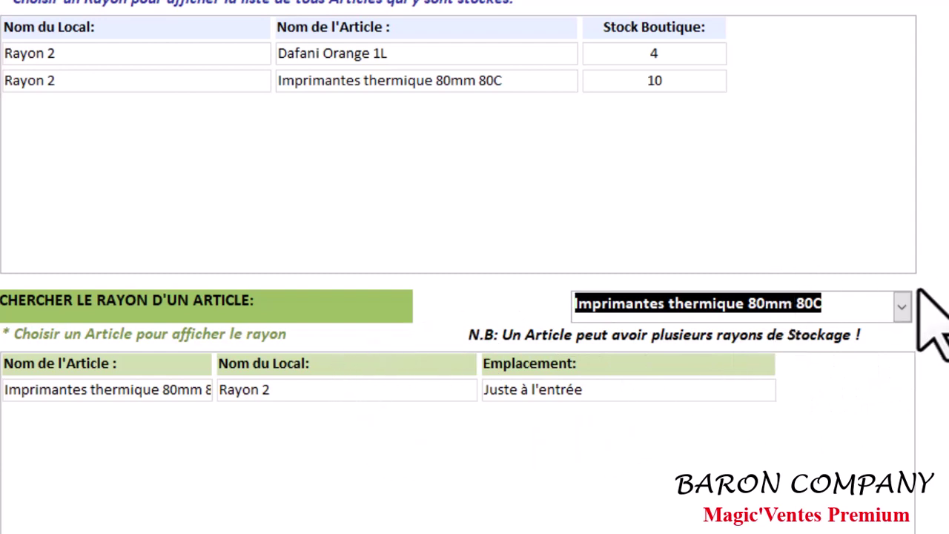
click(903, 304)
click(862, 378)
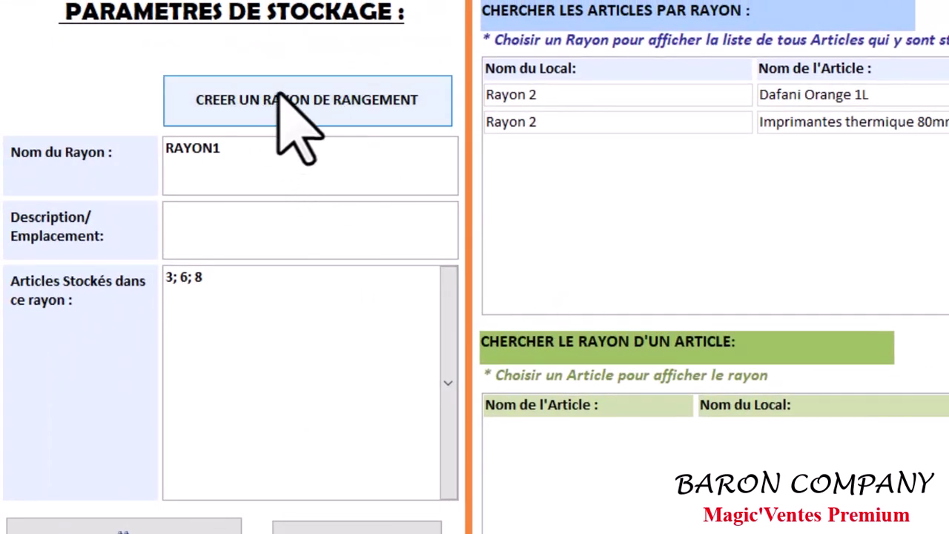
- Create a new storage shelf named "Rayon 3"
click(365, 86)
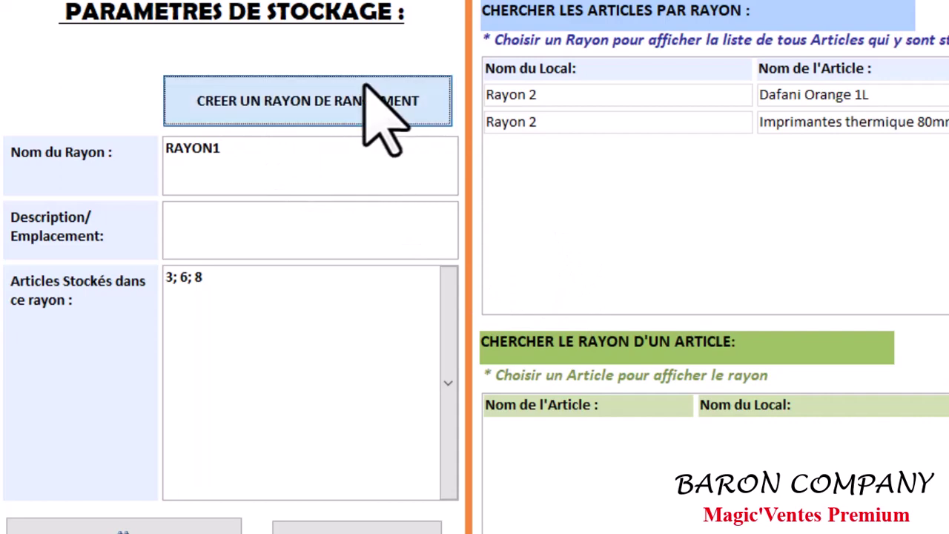
click(354, 170)
text(r)
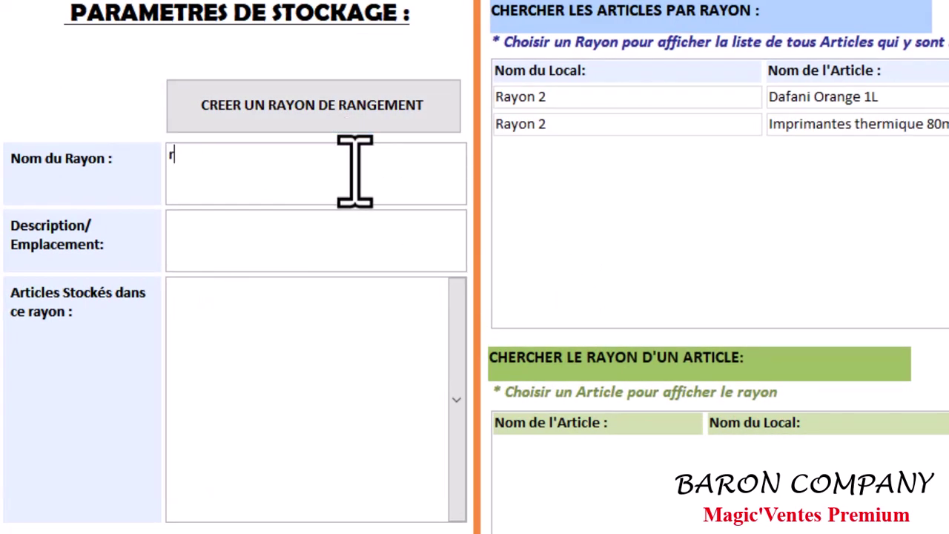
key(BackSpace)
text(Ra)
text(yon 3)
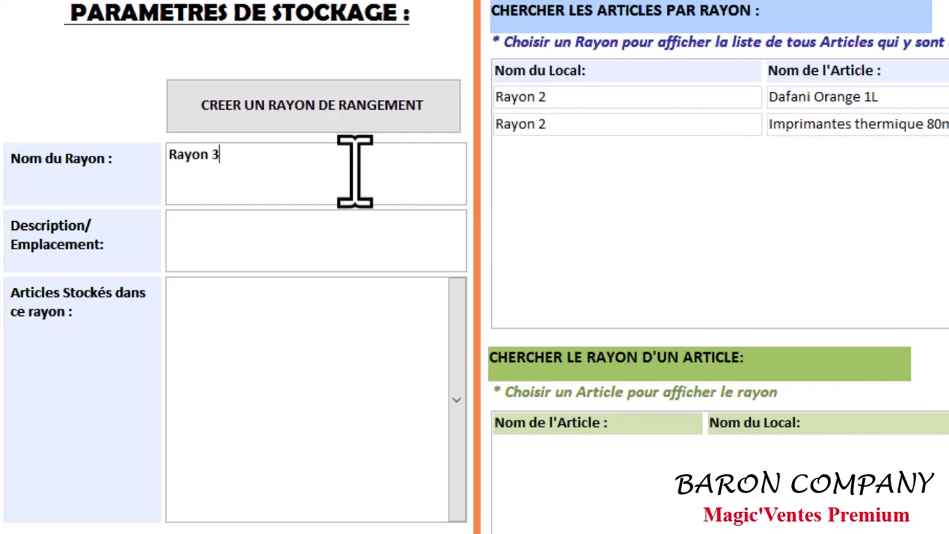
- Set the description/location of the new shelf to "A Côté de la caisse"
click(360, 261)
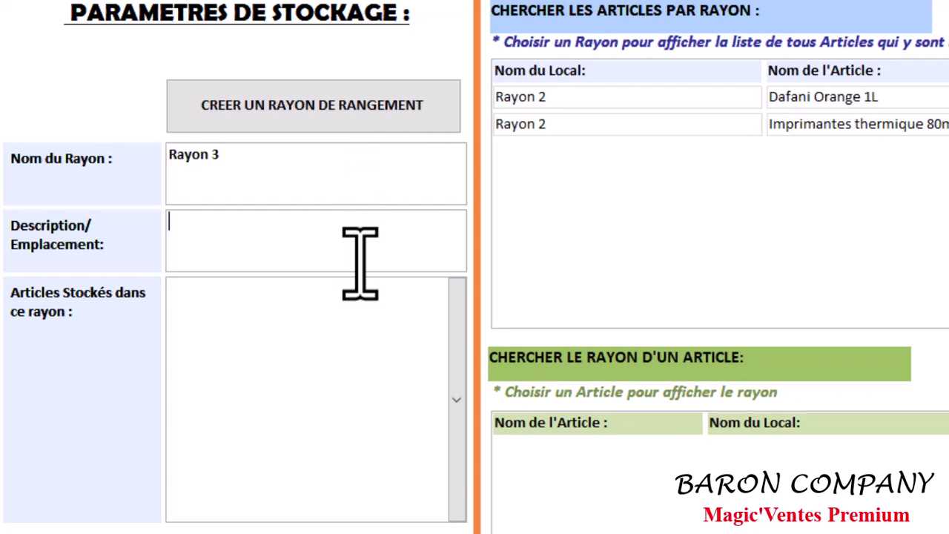
text(A)
key(BackSpace)
text(A Côté d)
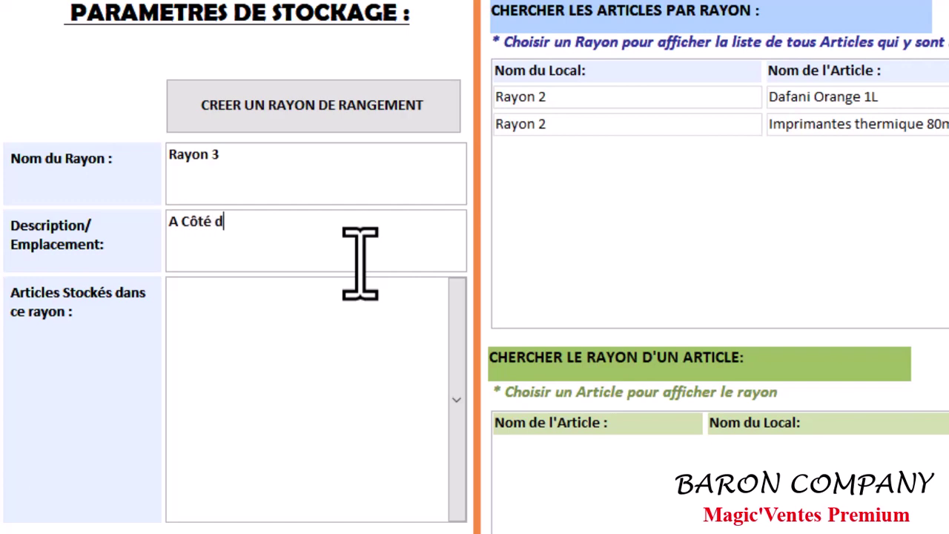
text(e la caisse)
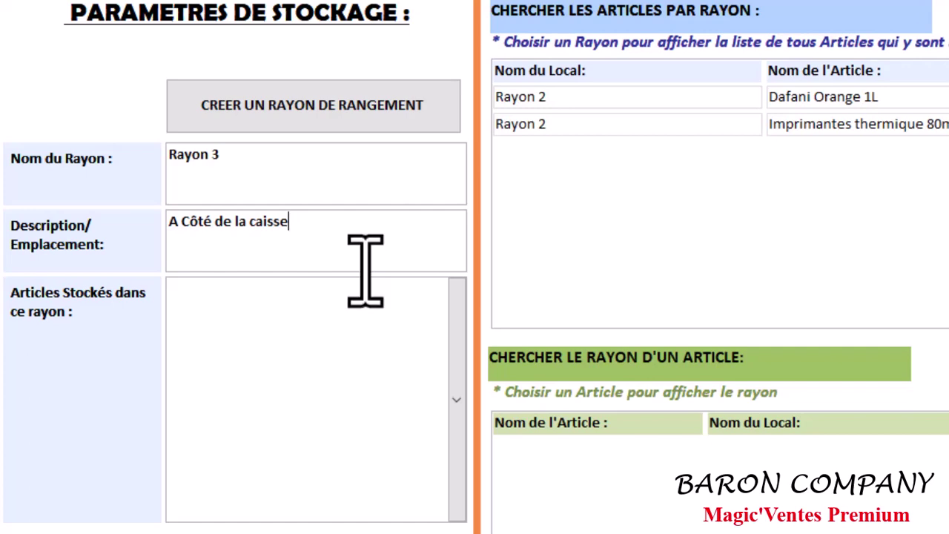
- Assign Piston Apsonic 125C and Tecno Camon 19 pro 256GB+8GB as stored articles of Rayon 3 and save the shelf record
click(455, 363)
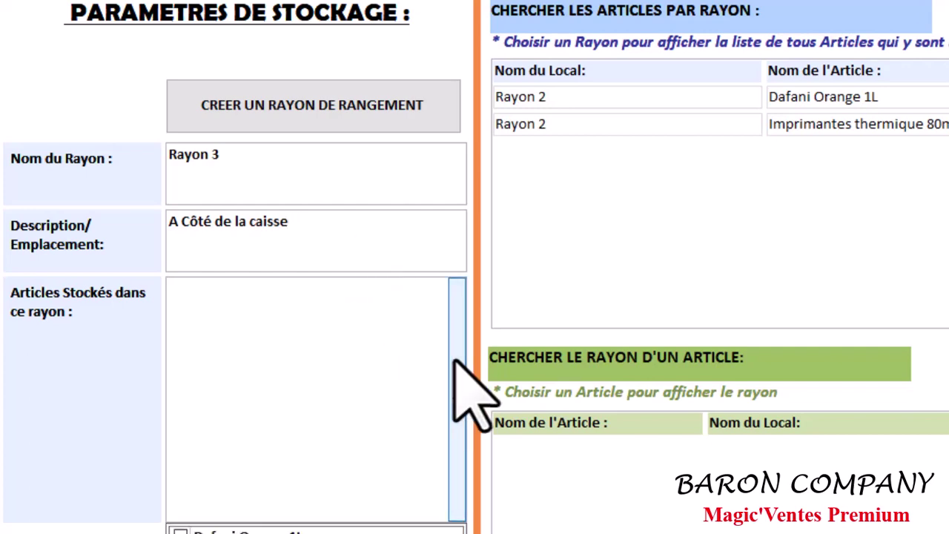
scroll(482, 386, down, 3)
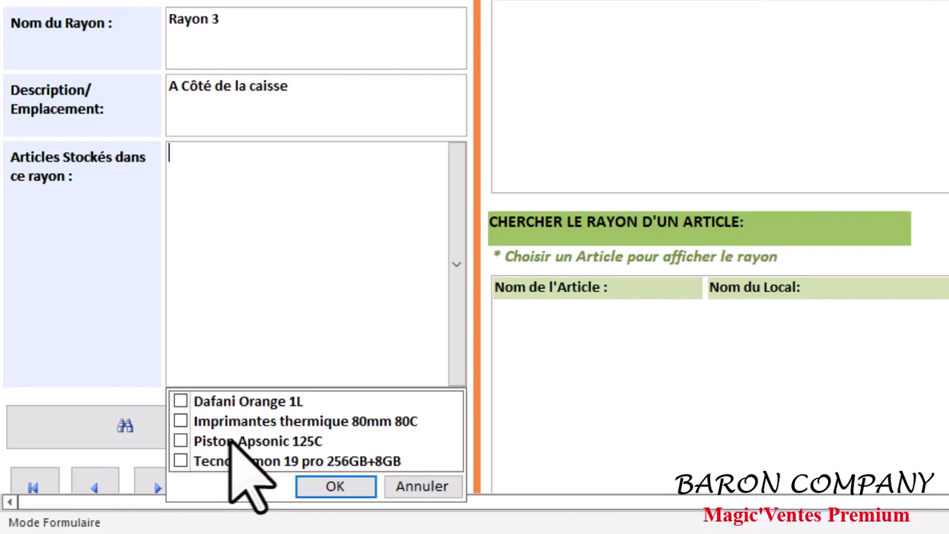
click(181, 441)
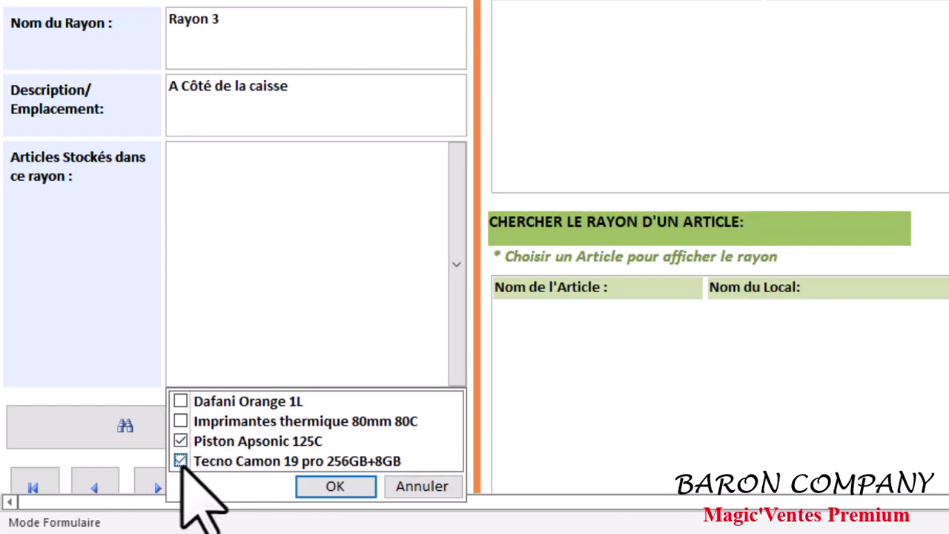
click(338, 484)
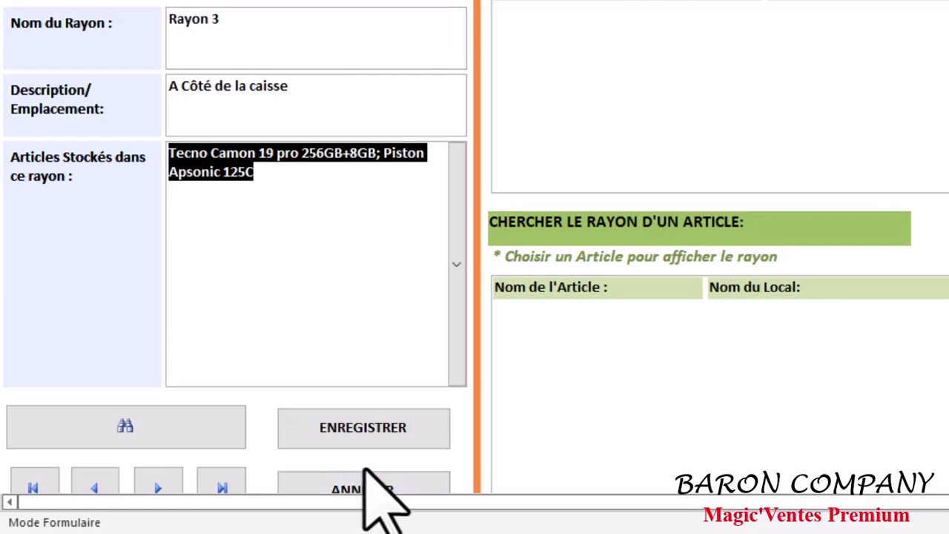
click(374, 436)
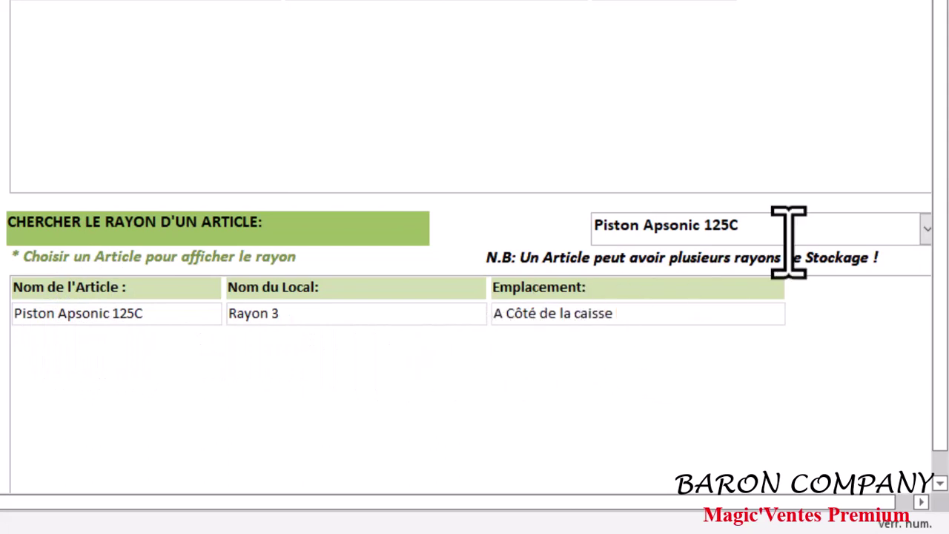
- Look up the shelf where Tecno Camon 19 pro 256GB+8GB is stored
click(926, 229)
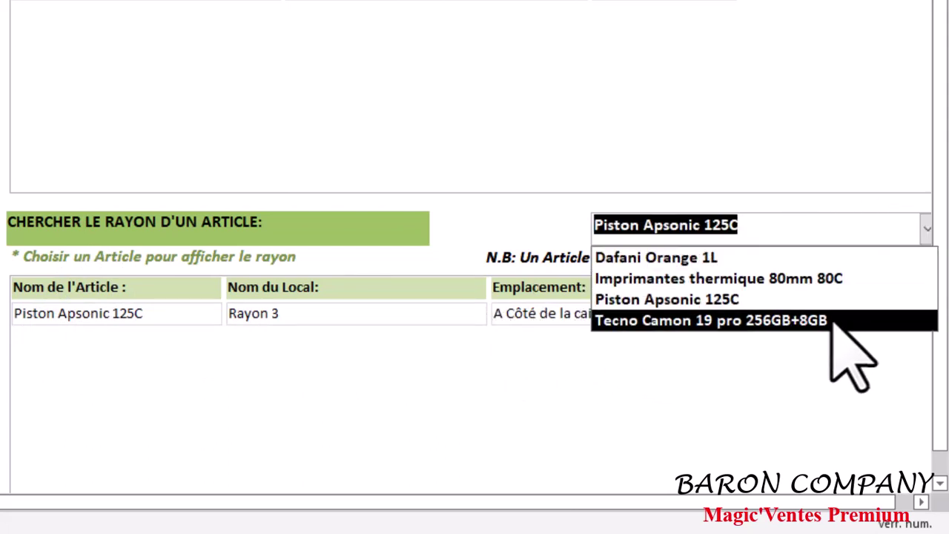
click(830, 321)
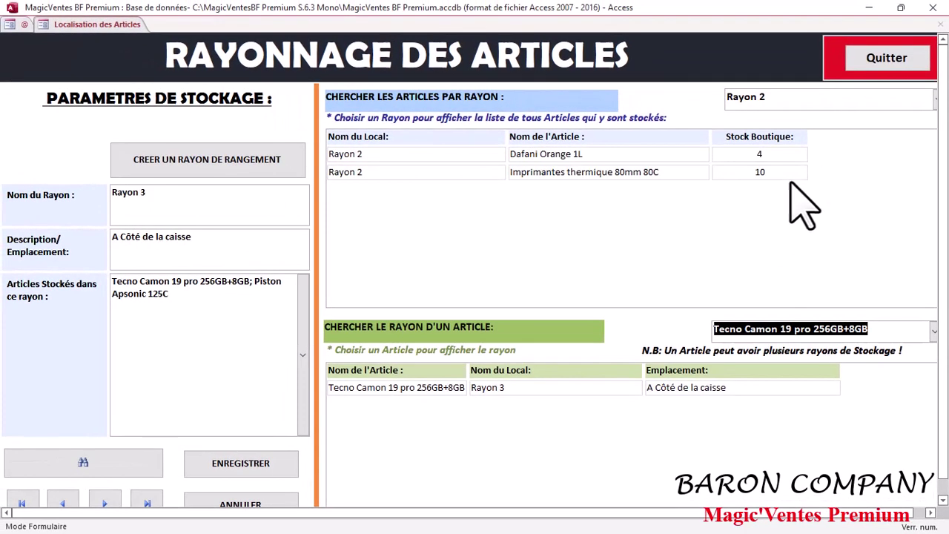
- Browse the saved shelf records one by one in both directions, and visit the first and last records
scroll(289, 387, down, 1)
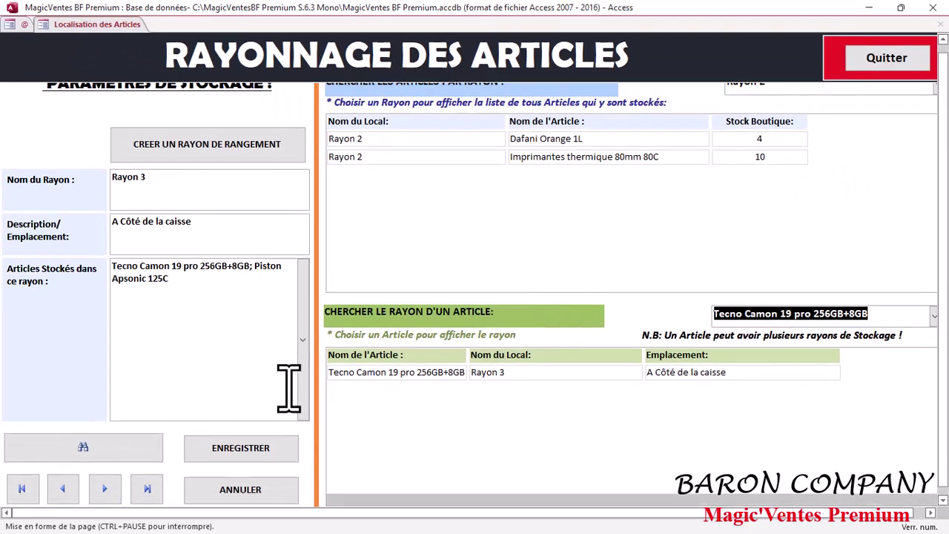
scroll(299, 415, up, 1)
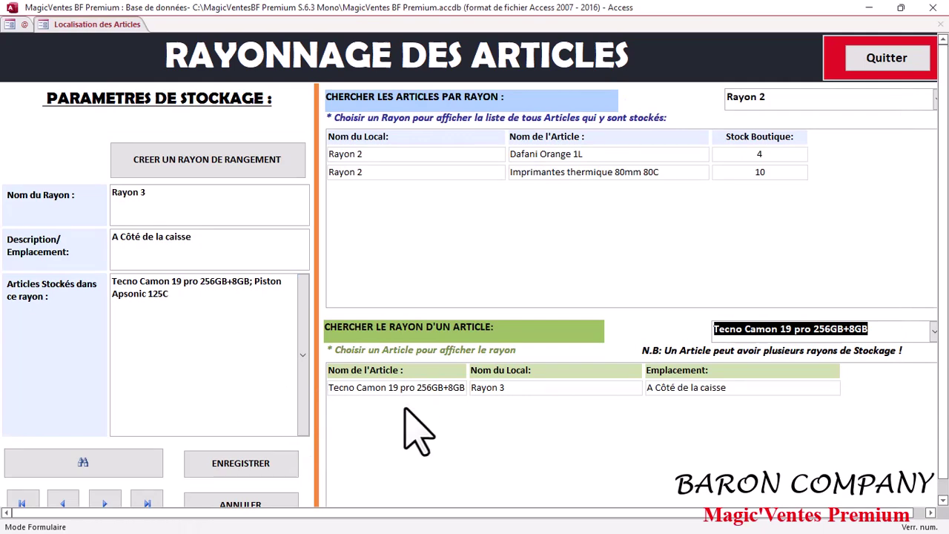
scroll(165, 504, down, 1)
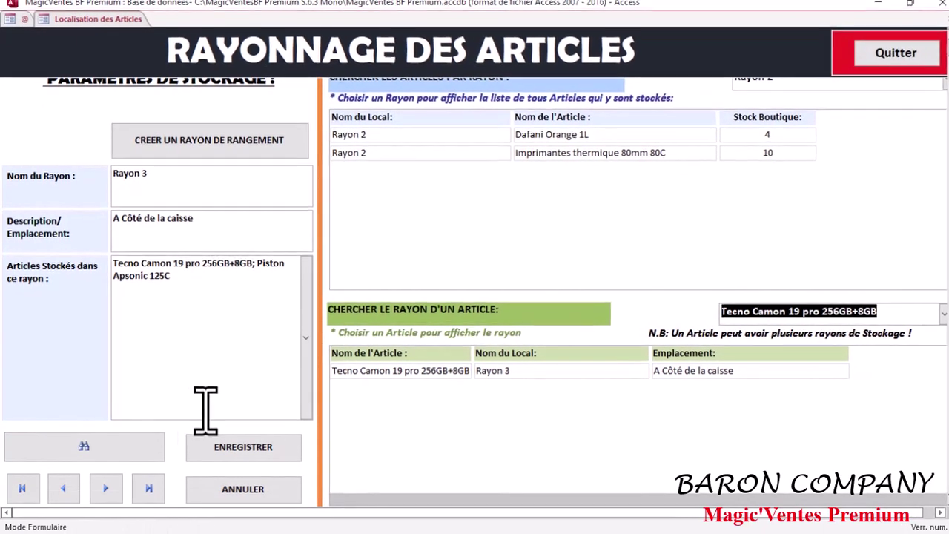
click(126, 482)
click(79, 480)
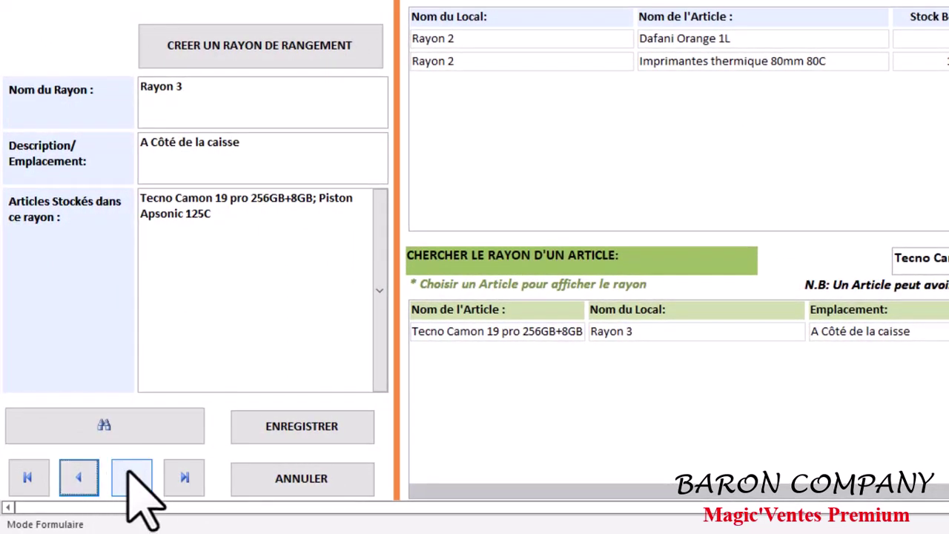
click(81, 478)
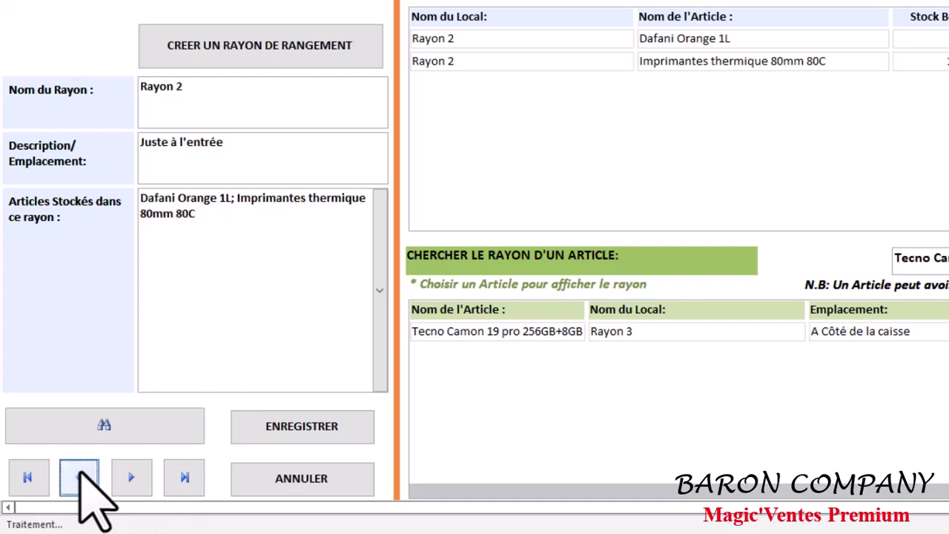
click(80, 478)
click(117, 481)
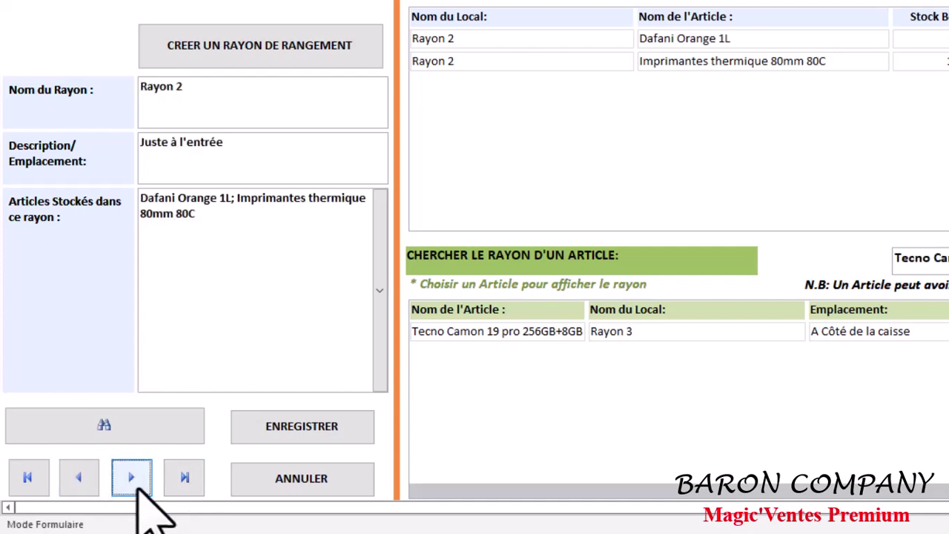
click(28, 478)
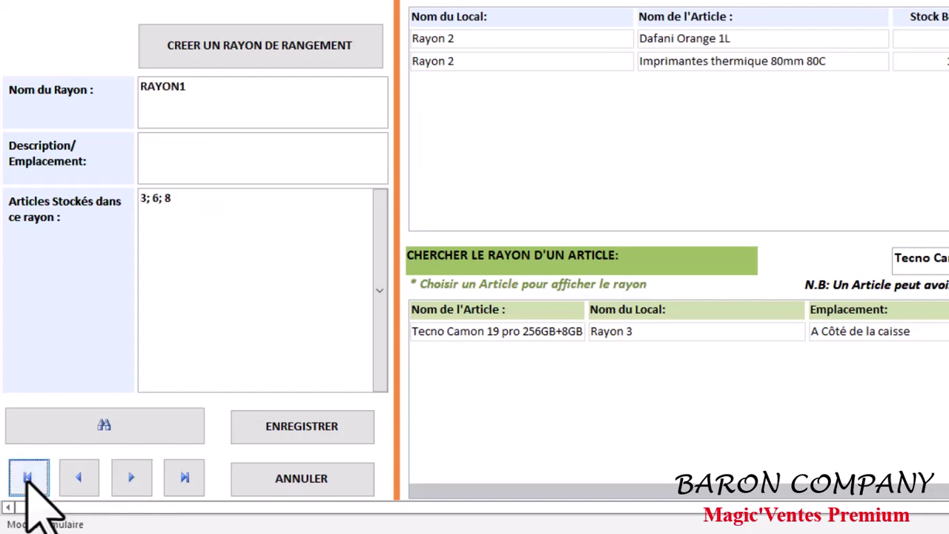
click(197, 475)
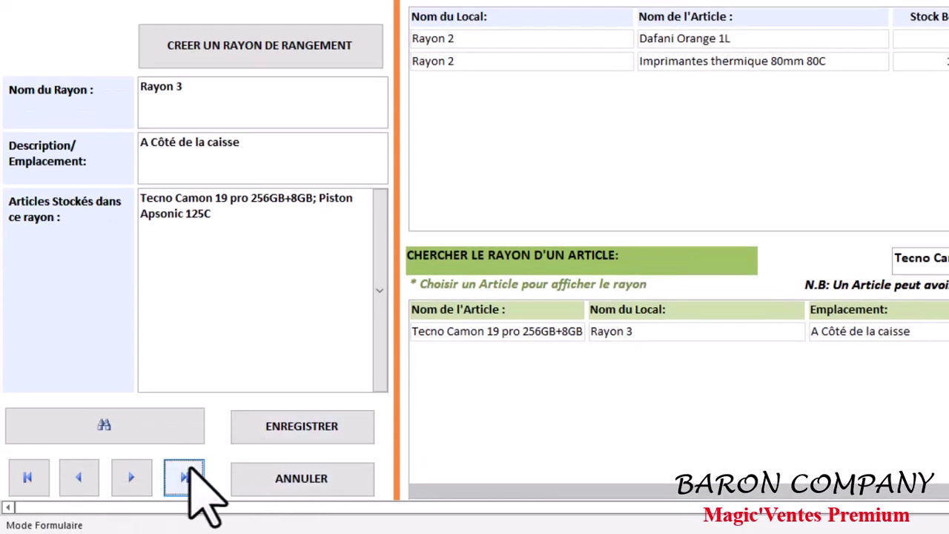
click(207, 265)
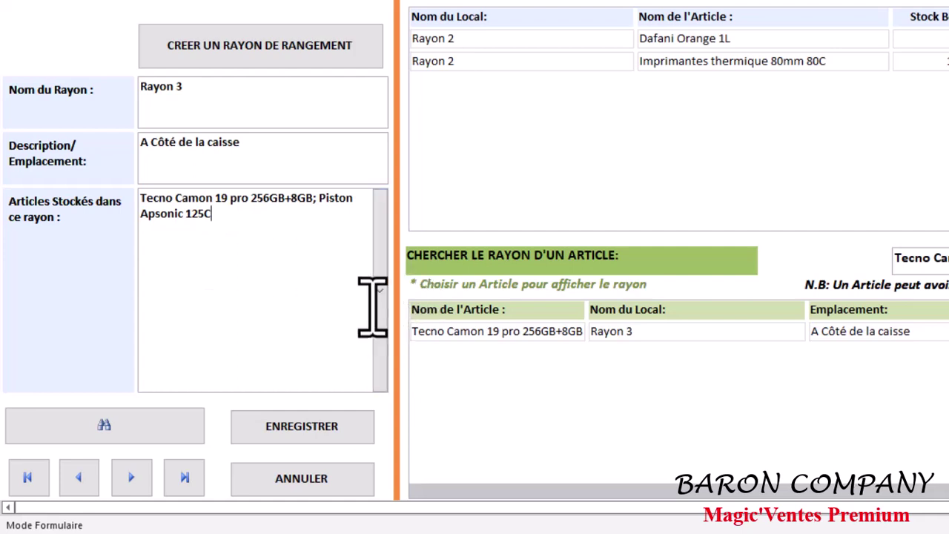
scroll(180, 313, up, 1)
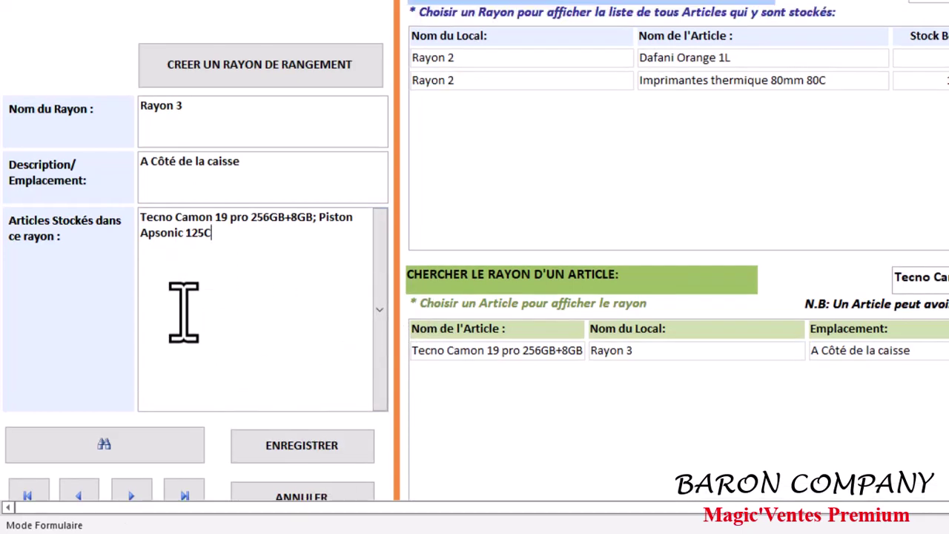
scroll(183, 312, down, 1)
scroll(183, 313, up, 1)
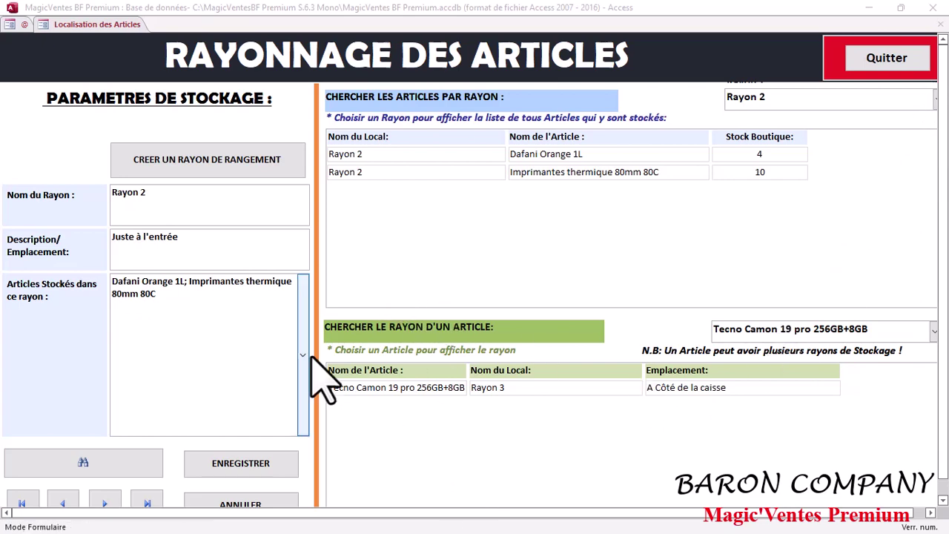
scroll(286, 381, down, 1)
scroll(293, 374, up, 1)
scroll(286, 355, down, 1)
scroll(286, 355, up, 1)
scroll(288, 354, down, 1)
scroll(288, 354, up, 1)
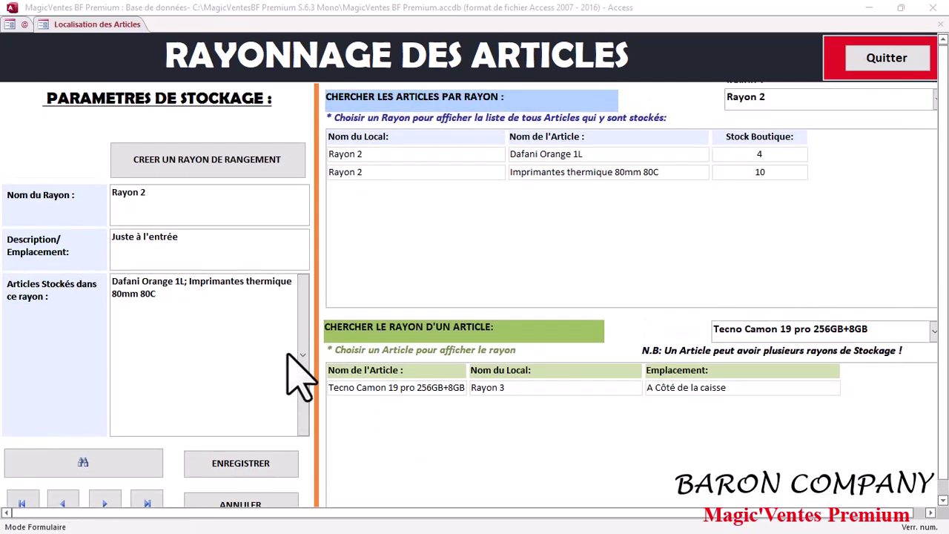
scroll(289, 354, down, 1)
scroll(289, 354, up, 1)
scroll(291, 353, down, 1)
scroll(292, 354, up, 1)
scroll(291, 354, down, 1)
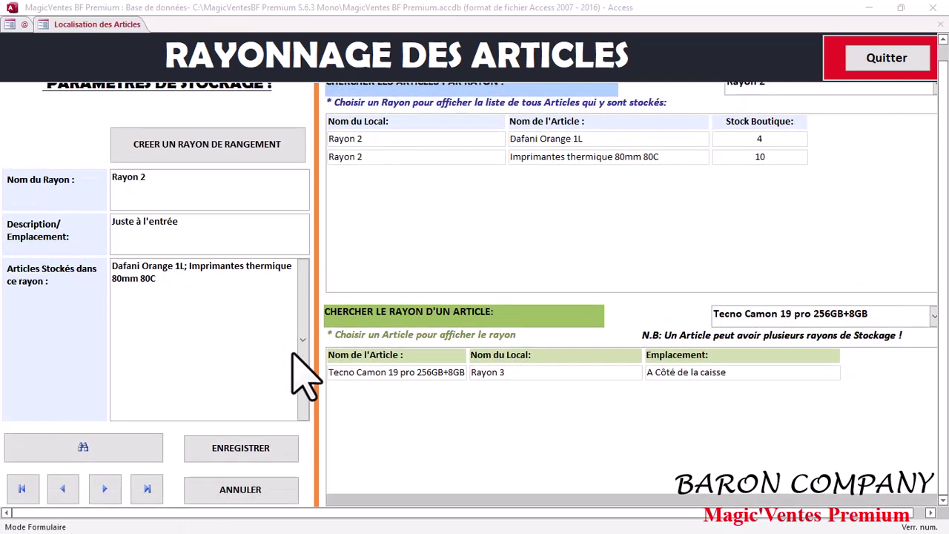
scroll(293, 354, up, 1)
scroll(294, 354, down, 1)
scroll(294, 354, up, 1)
scroll(295, 354, down, 1)
scroll(295, 354, up, 1)
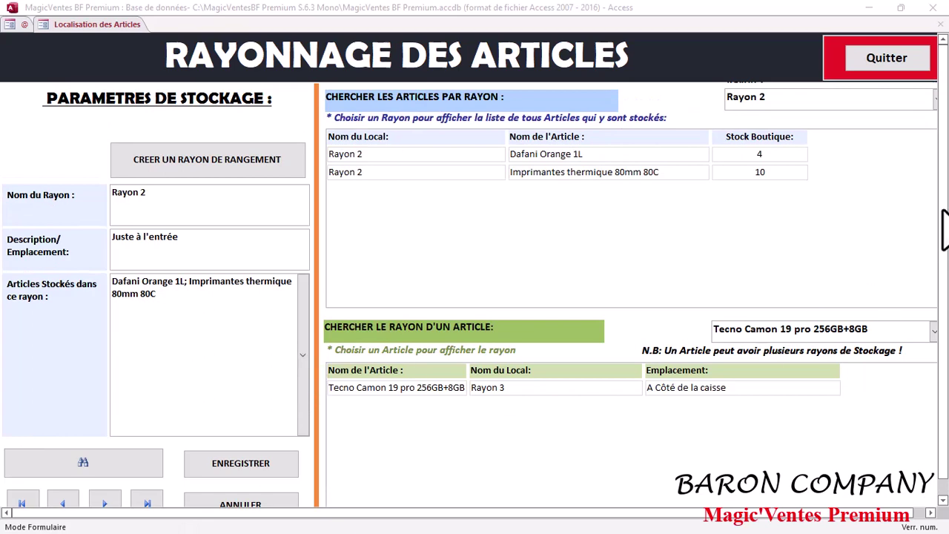
scroll(943, 230, down, 1)
scroll(944, 230, up, 1)
scroll(943, 230, down, 1)
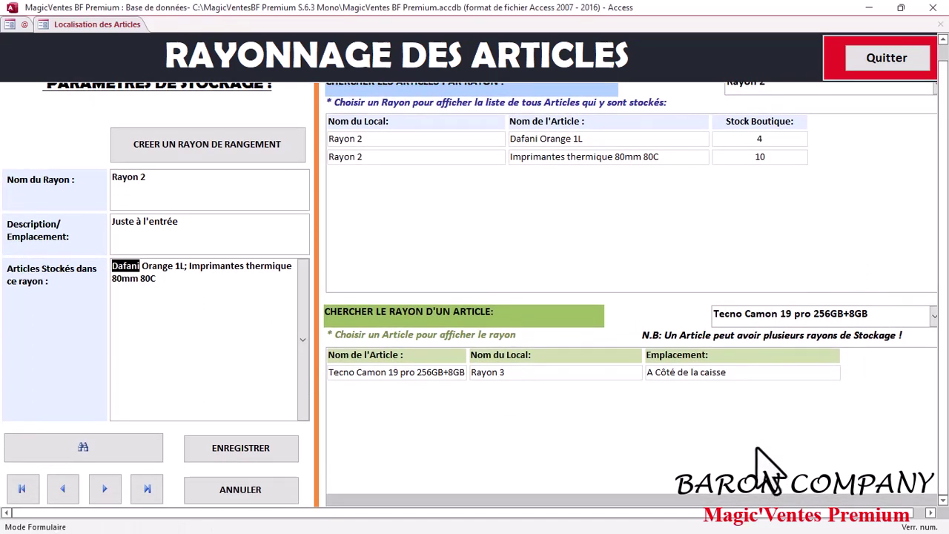
drag(713, 513, 547, 514)
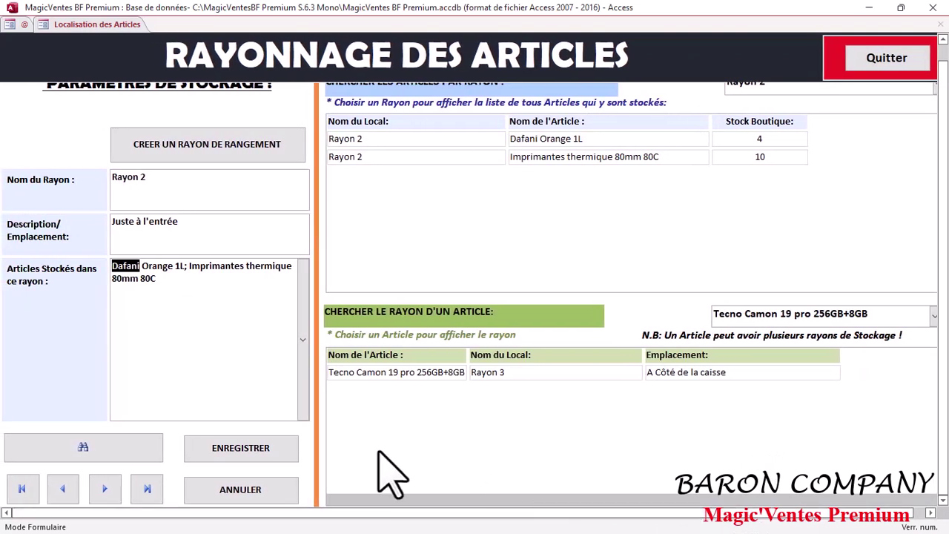
scroll(165, 391, down, 1)
scroll(167, 388, up, 2)
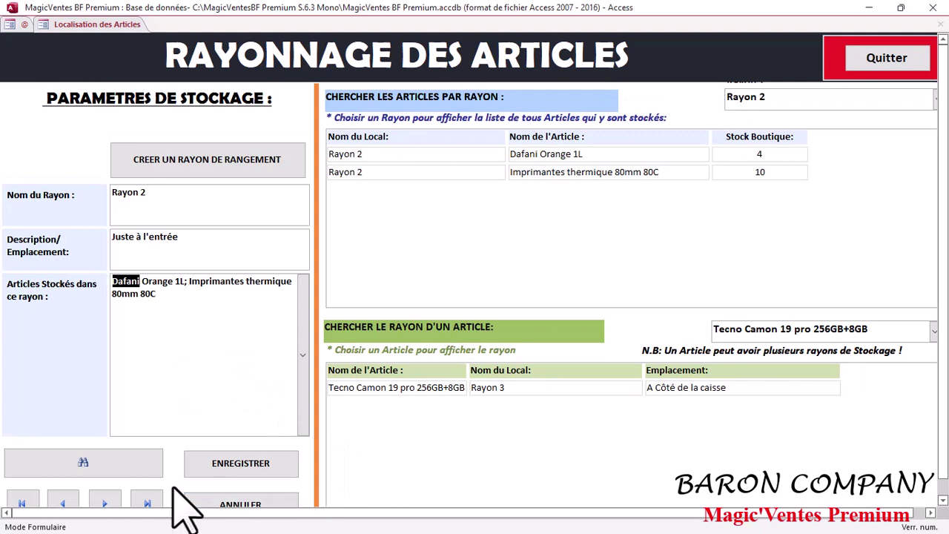
scroll(172, 488, down, 1)
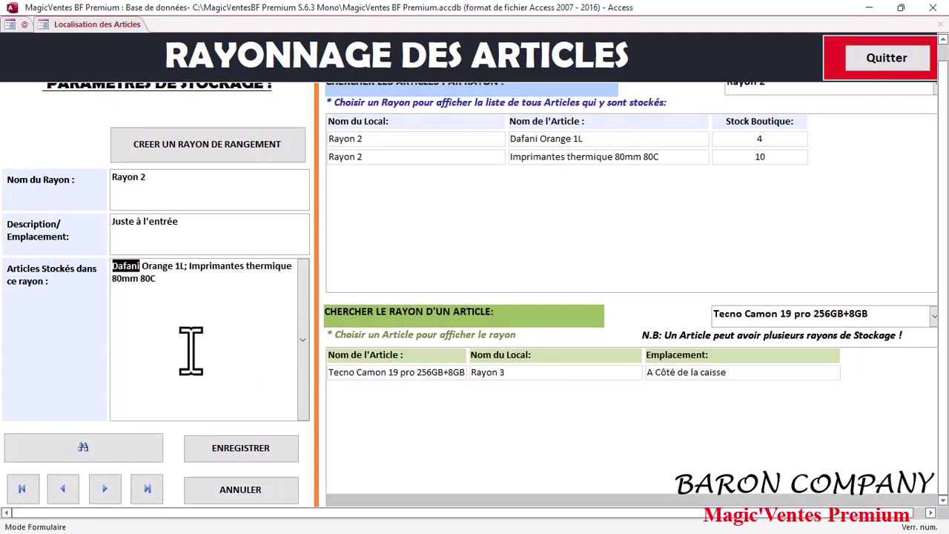
- Try the Champ entier match option in the shelf-name search, restore N'importe où dans le champ, and cancel the search
click(179, 191)
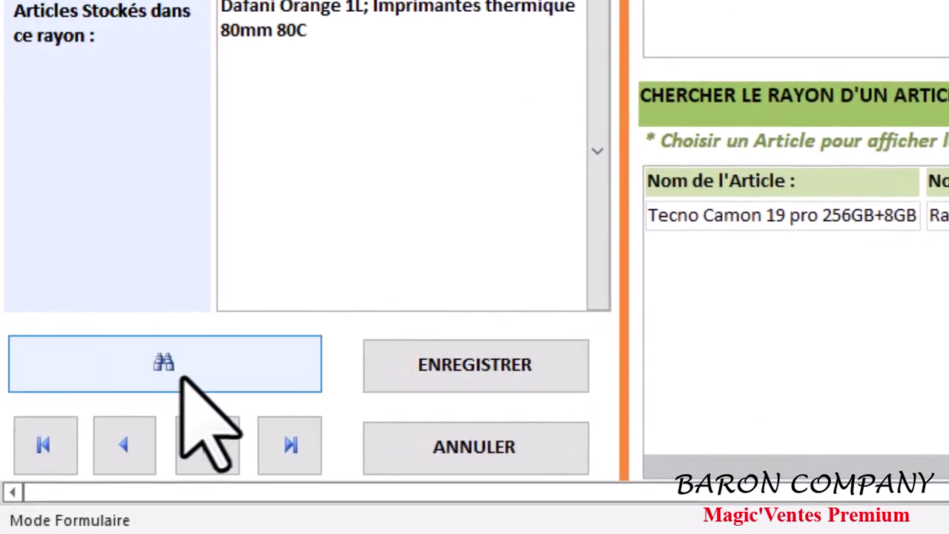
click(184, 378)
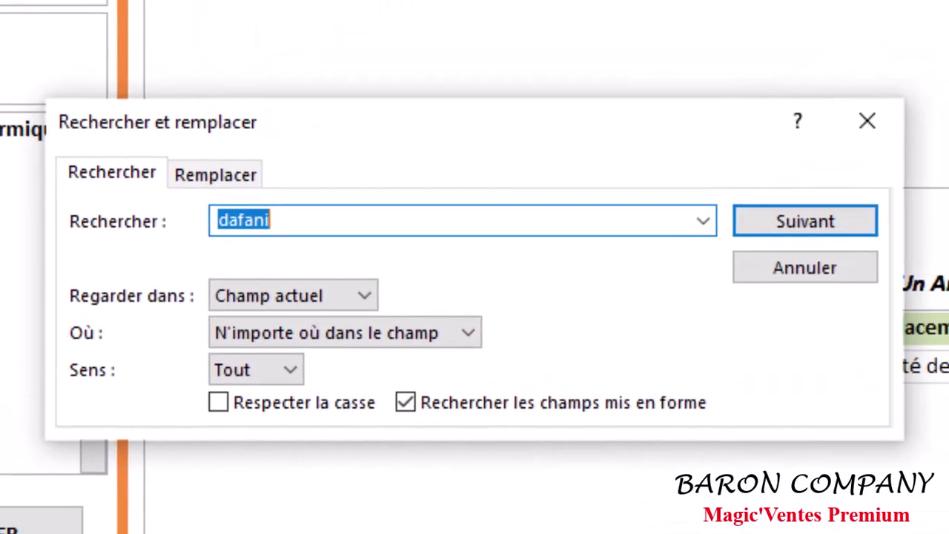
key(Delete)
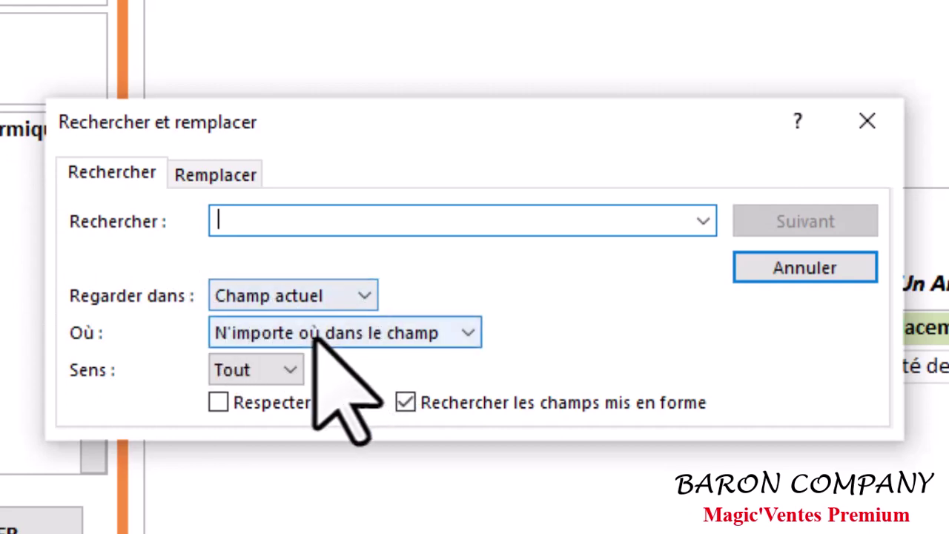
click(382, 335)
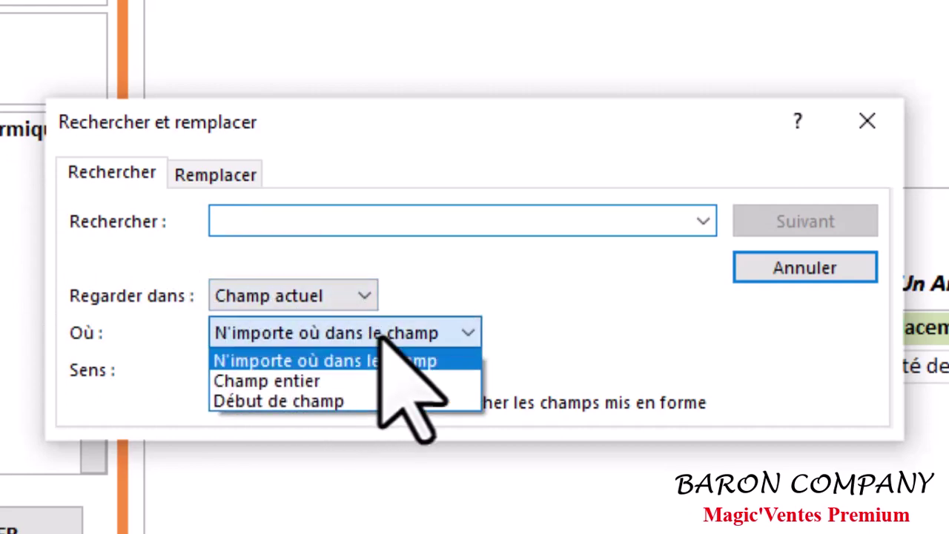
click(338, 381)
click(378, 340)
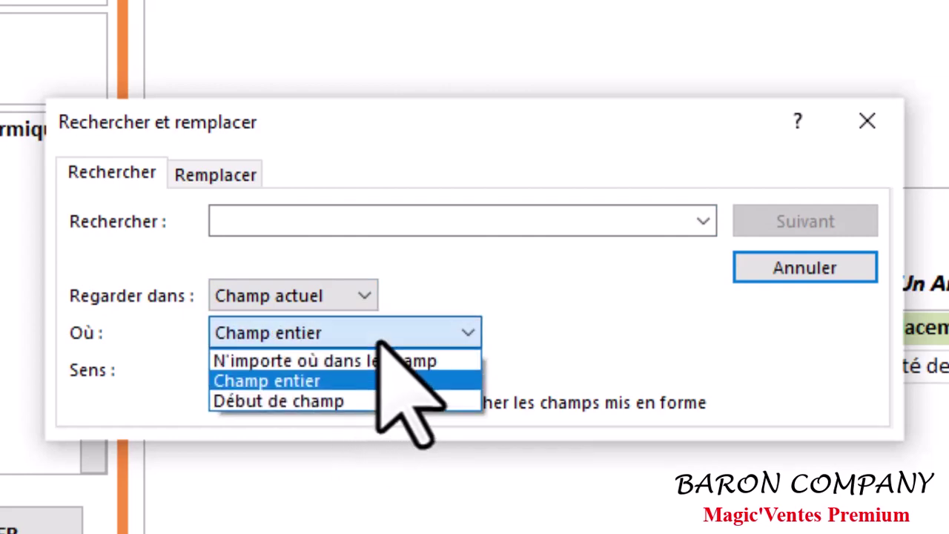
click(374, 361)
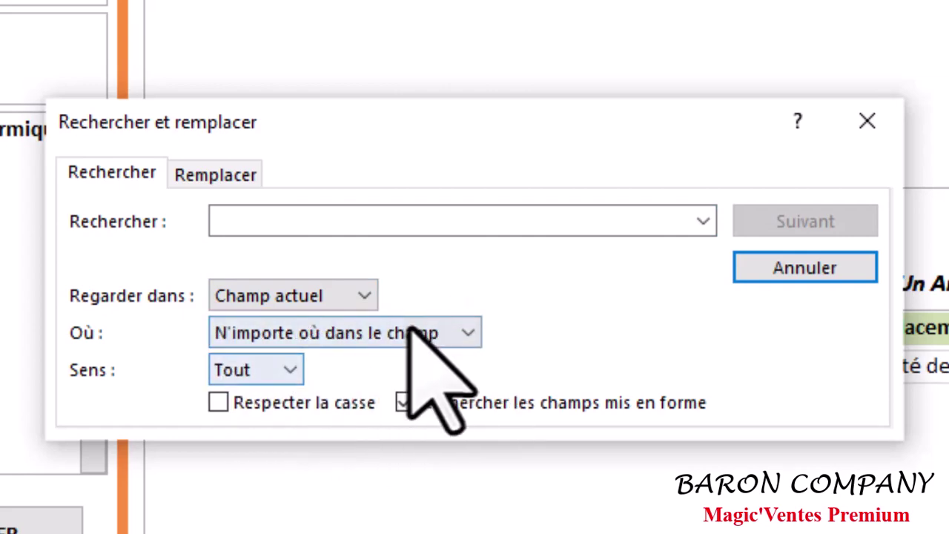
click(437, 222)
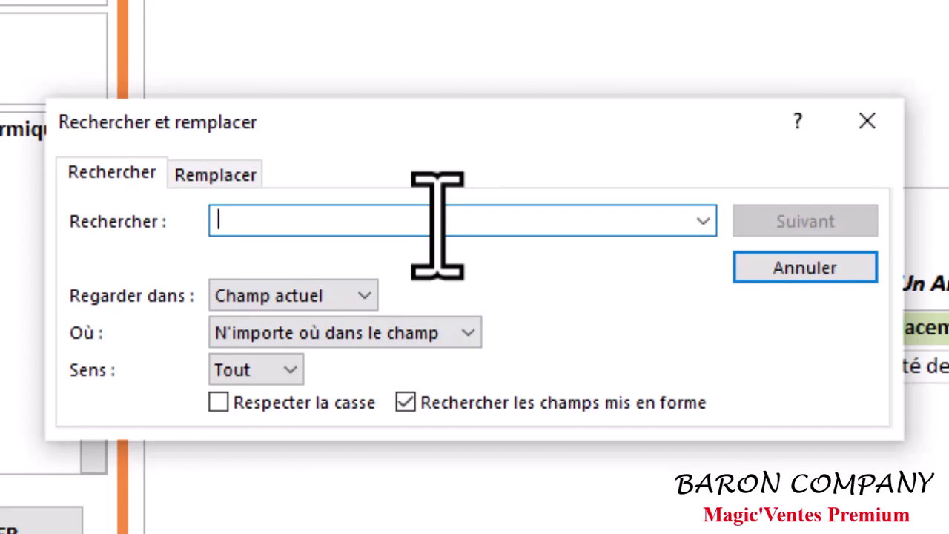
click(823, 270)
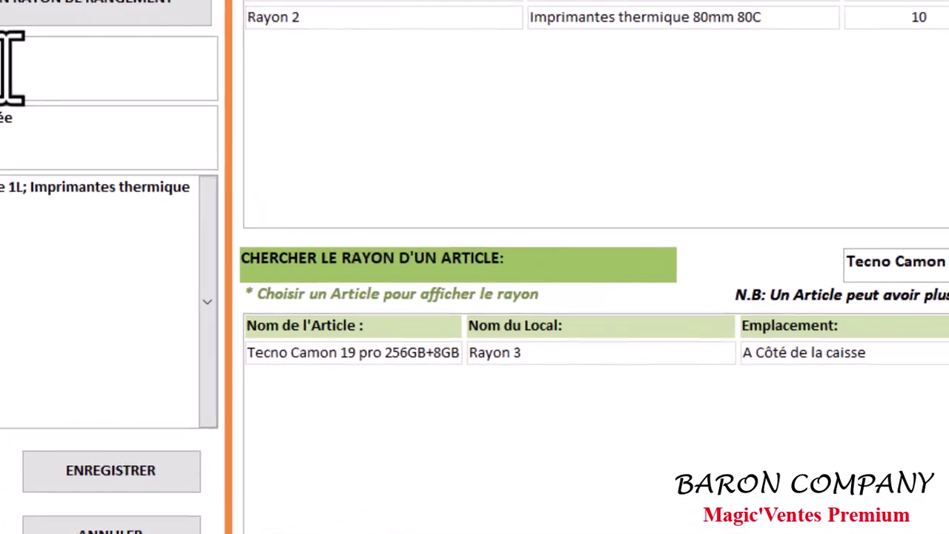
- Search the shelf names for "rayon 3" and close the search dialog
key(ctrl+f)
click(531, 188)
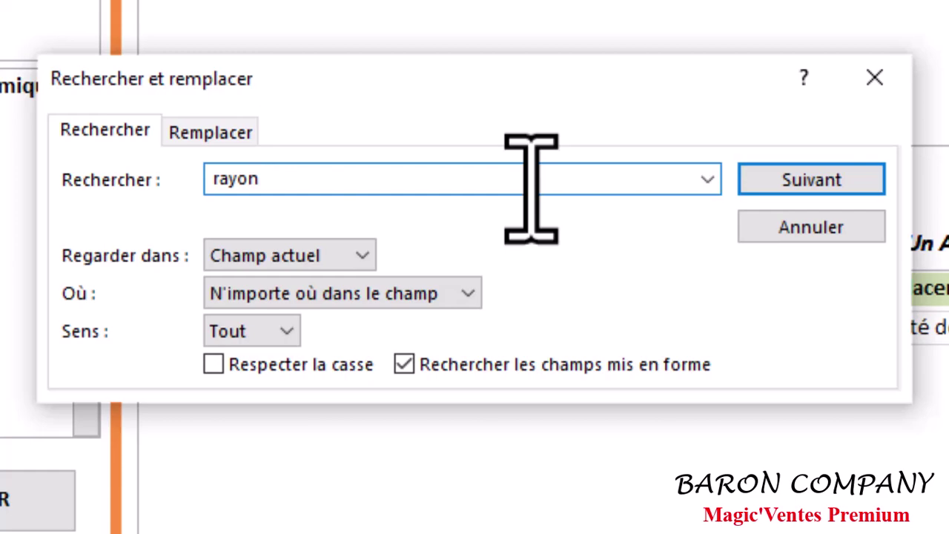
text(3)
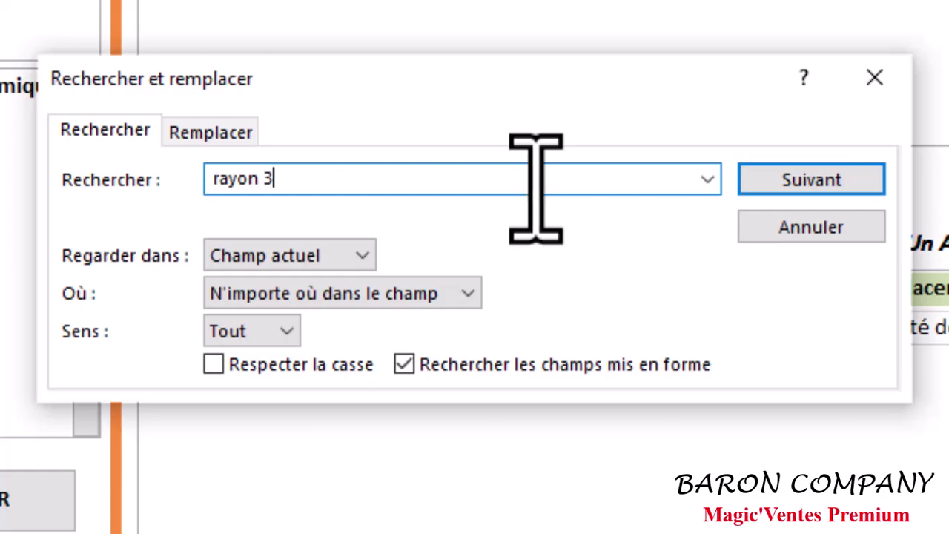
click(819, 187)
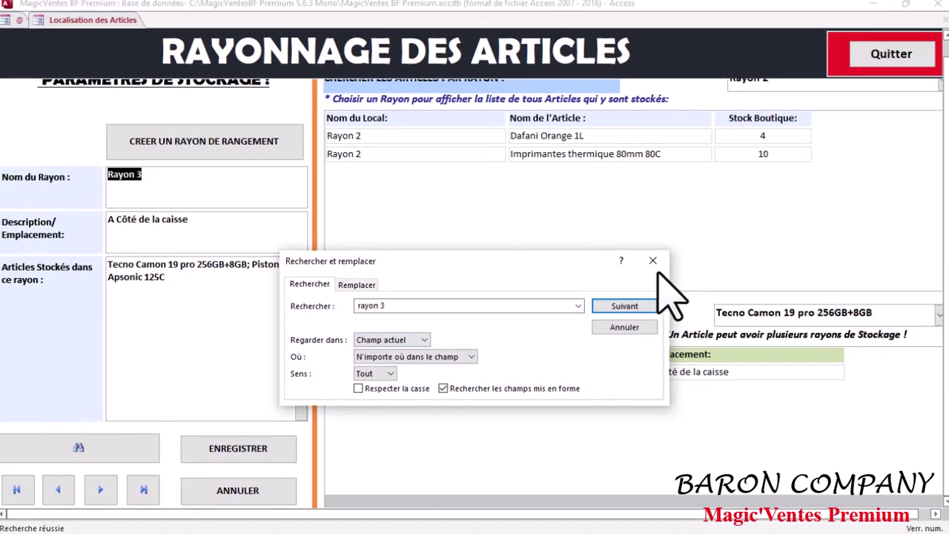
click(653, 260)
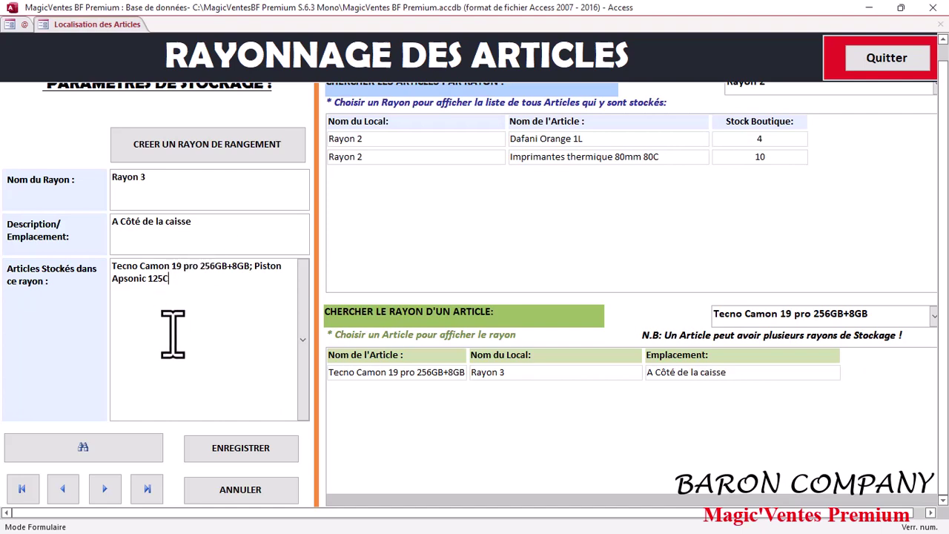
- Search the stored articles field for "dafani" to find its shelf record, and close the article shelving form
click(83, 447)
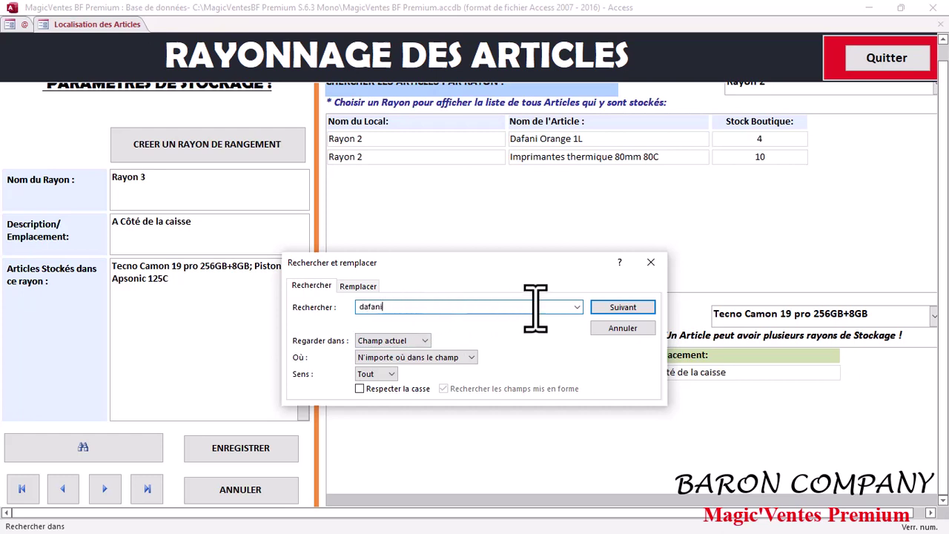
click(623, 307)
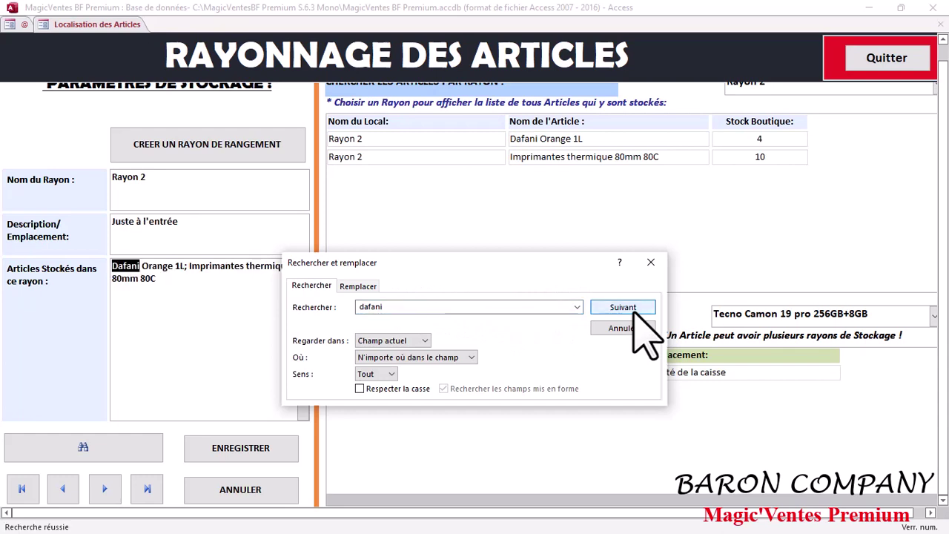
click(651, 262)
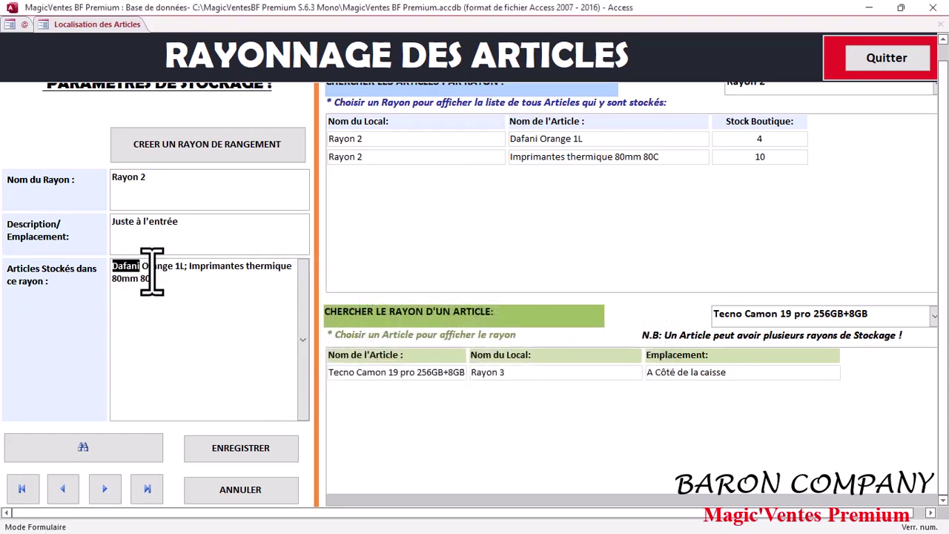
click(176, 295)
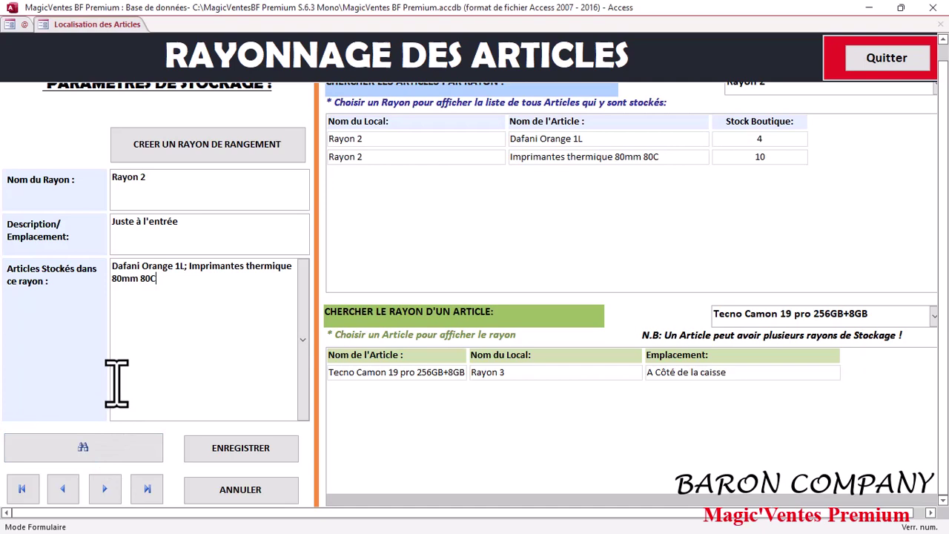
click(918, 65)
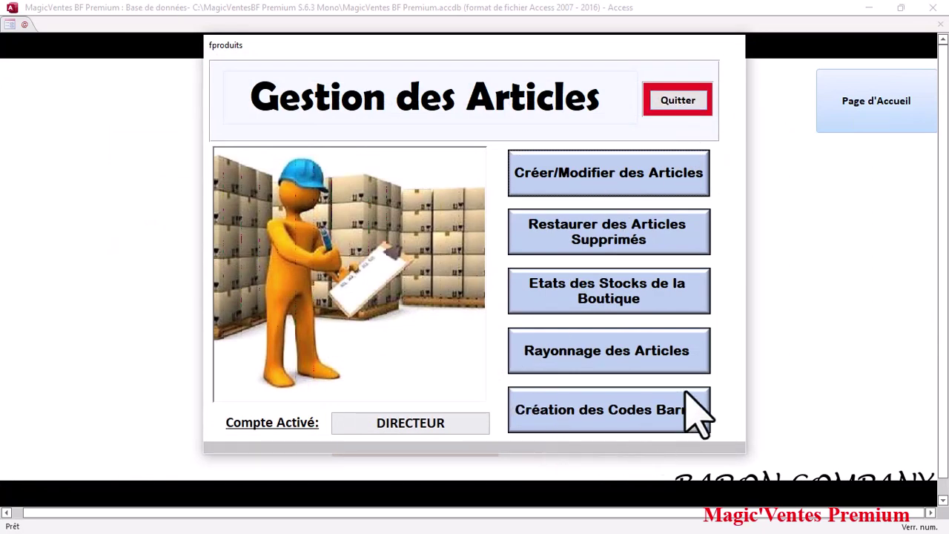
- View the barcode creation form, close it, and leave the article management menu
click(621, 413)
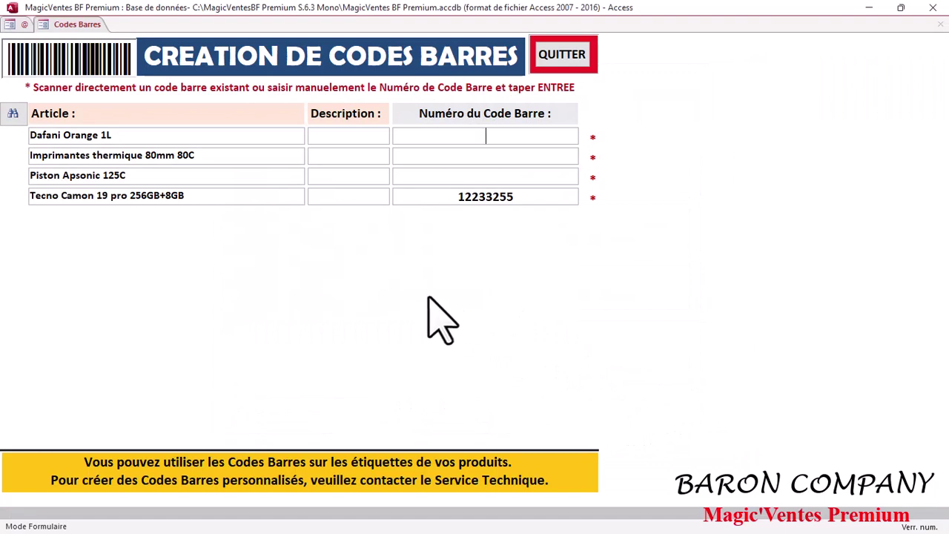
click(567, 58)
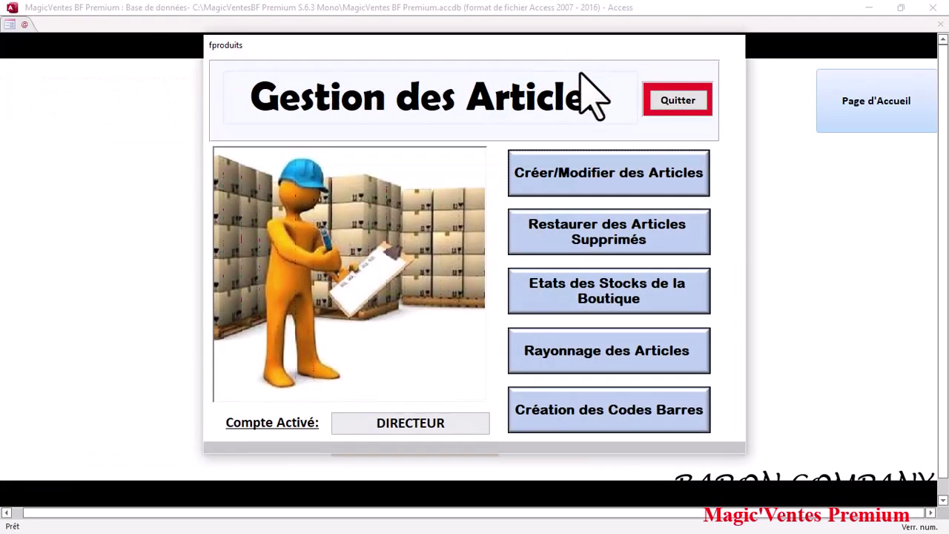
click(677, 108)
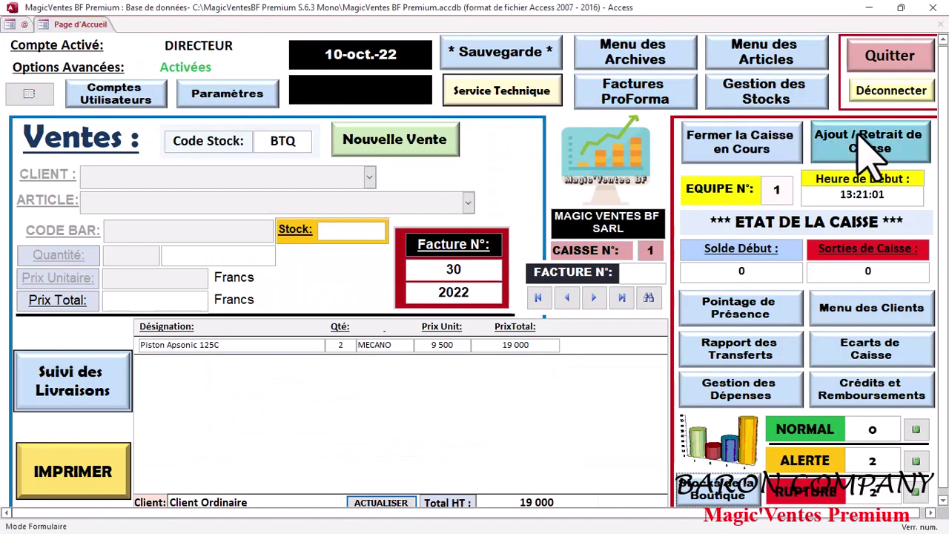
- In the article creation and editing form, view the Dafani Orange 1L record, unlock the article list for editing, and exit the form
click(808, 56)
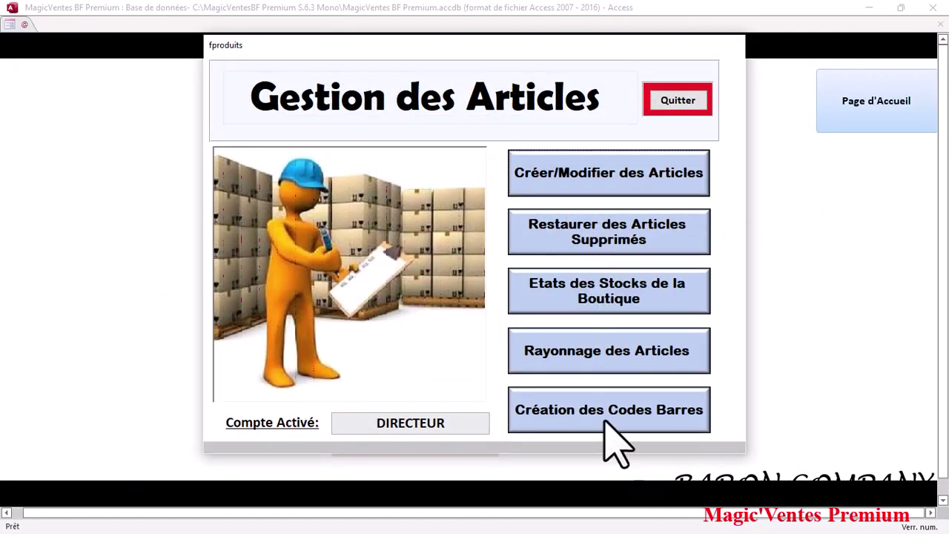
click(598, 181)
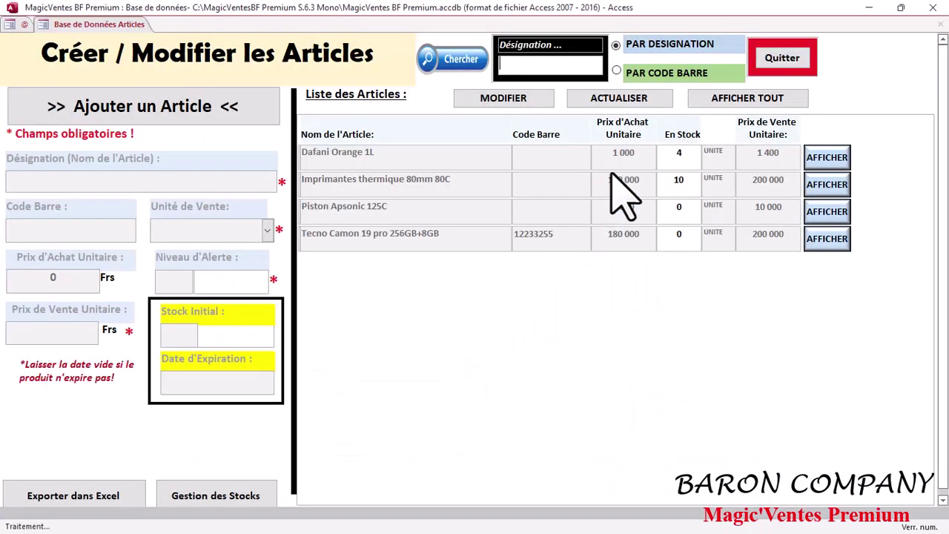
click(846, 157)
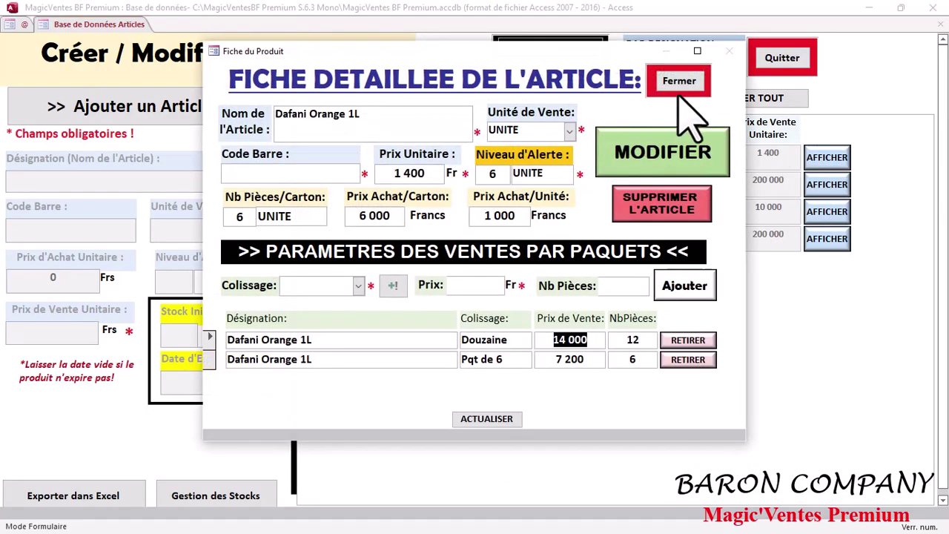
click(679, 87)
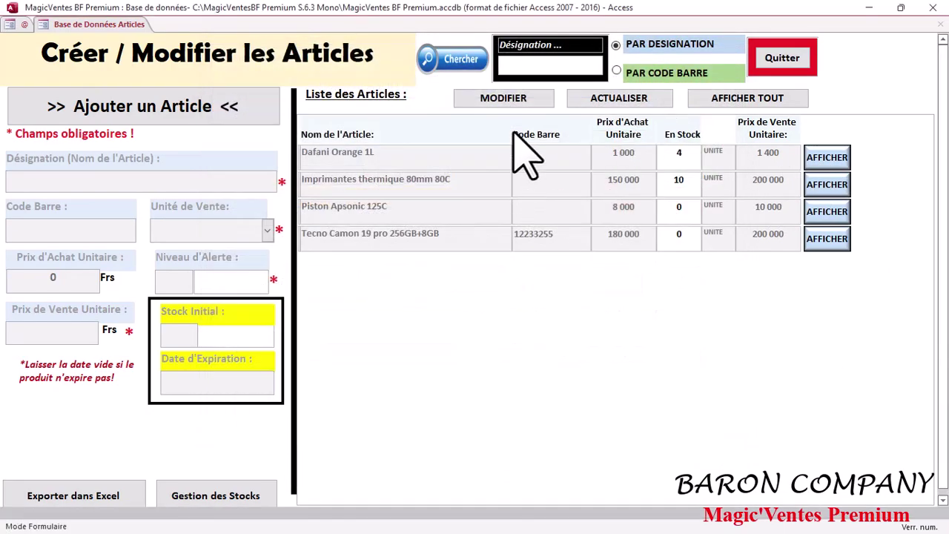
click(511, 97)
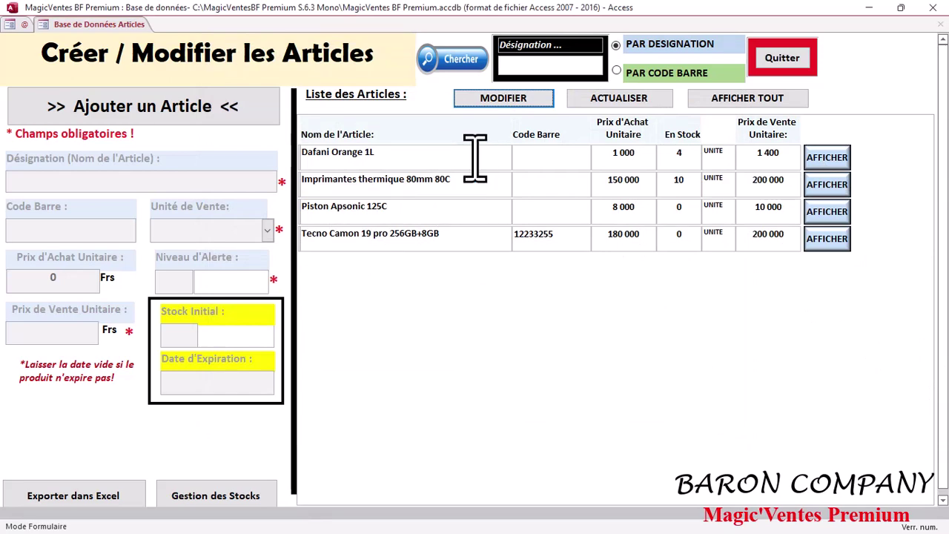
click(794, 60)
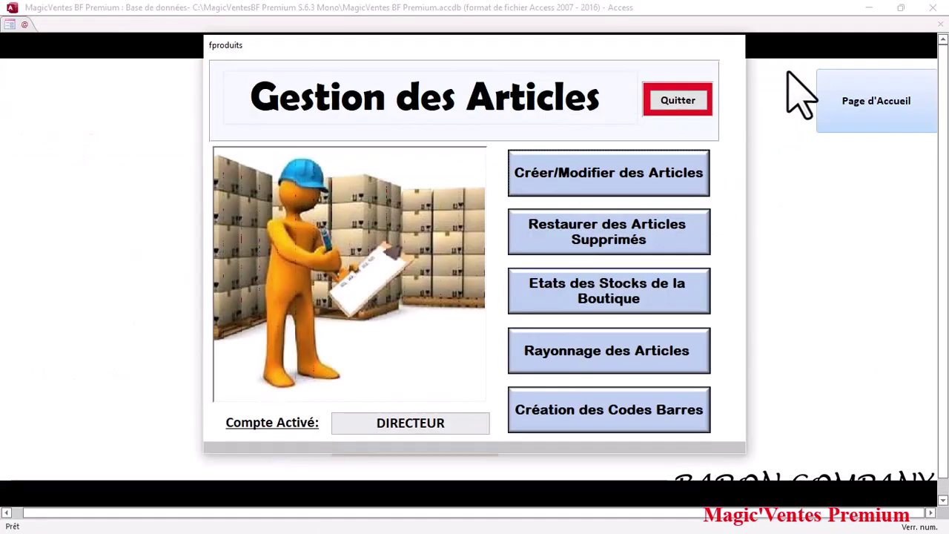
- Reopen the barcode creation form, place the cursor in the barcode number field of Dafani Orange 1L, and close the form
click(656, 415)
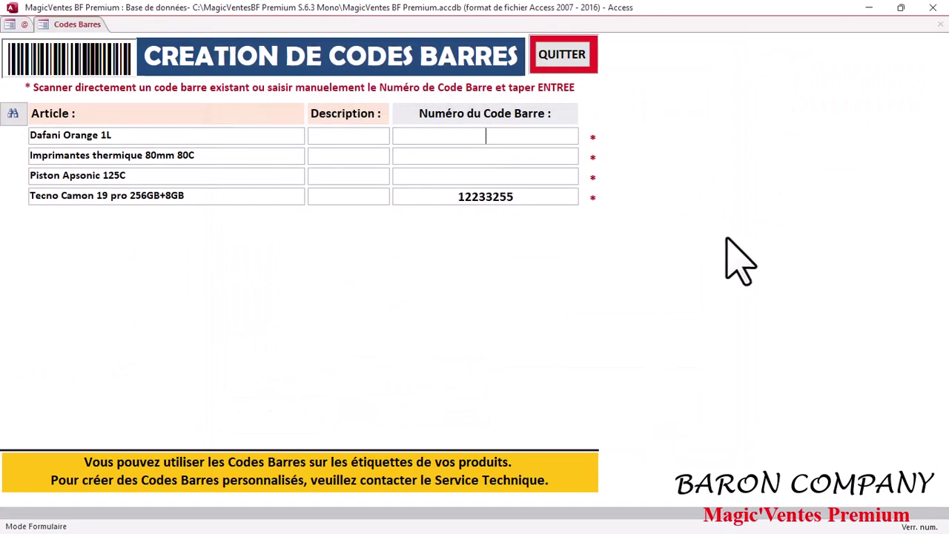
click(407, 138)
click(548, 60)
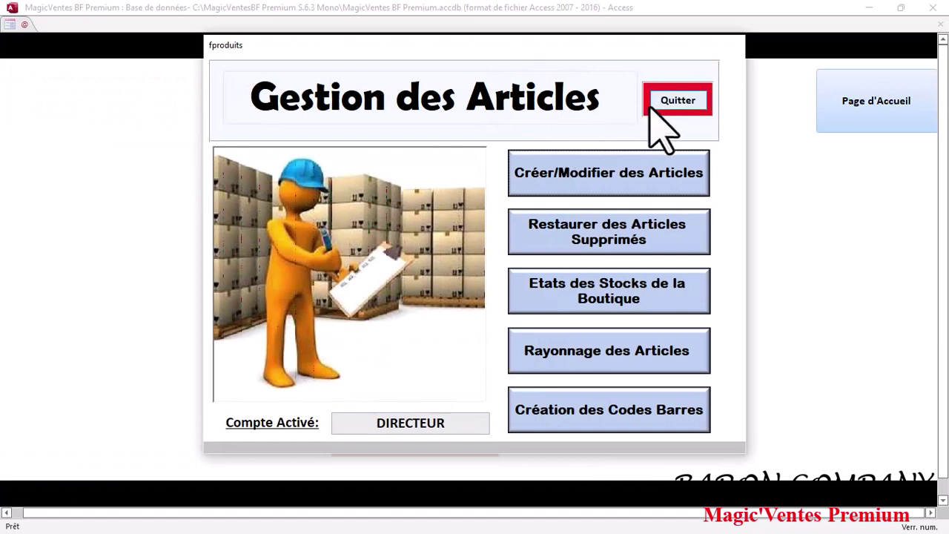
- Return to the sales home page, reopen the article management menu to view its options, and close it
click(654, 105)
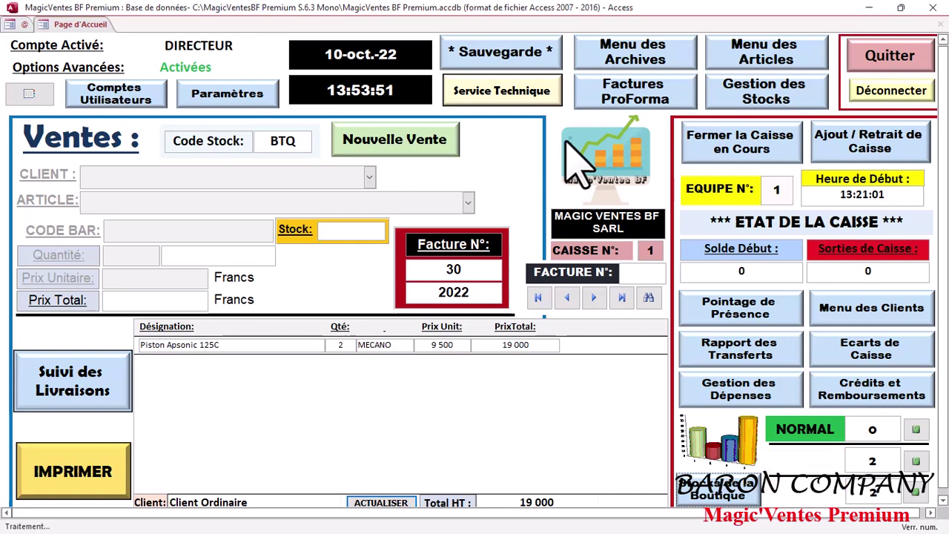
click(759, 50)
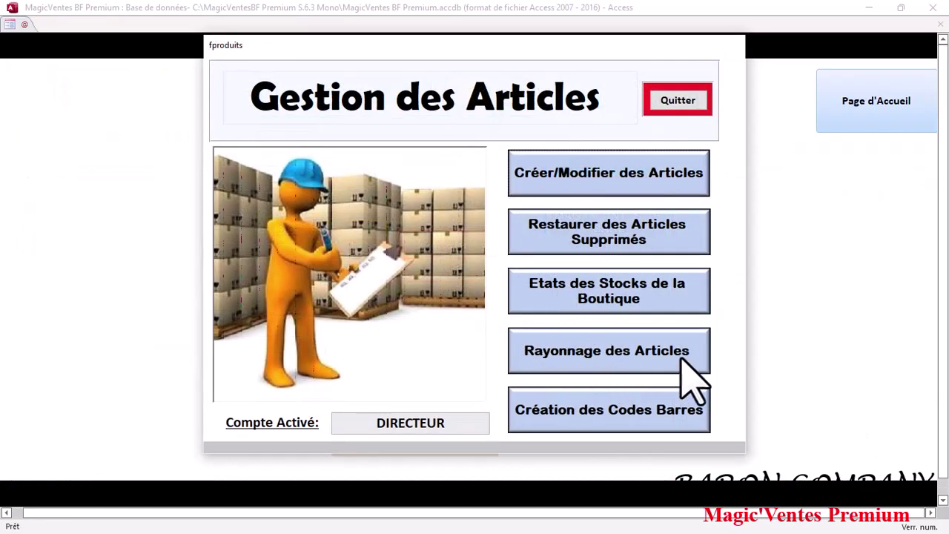
click(699, 100)
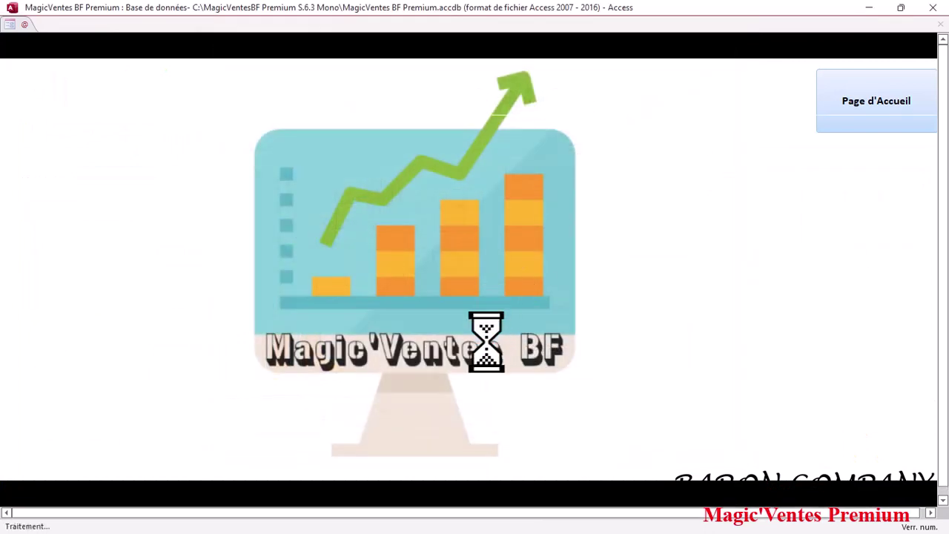